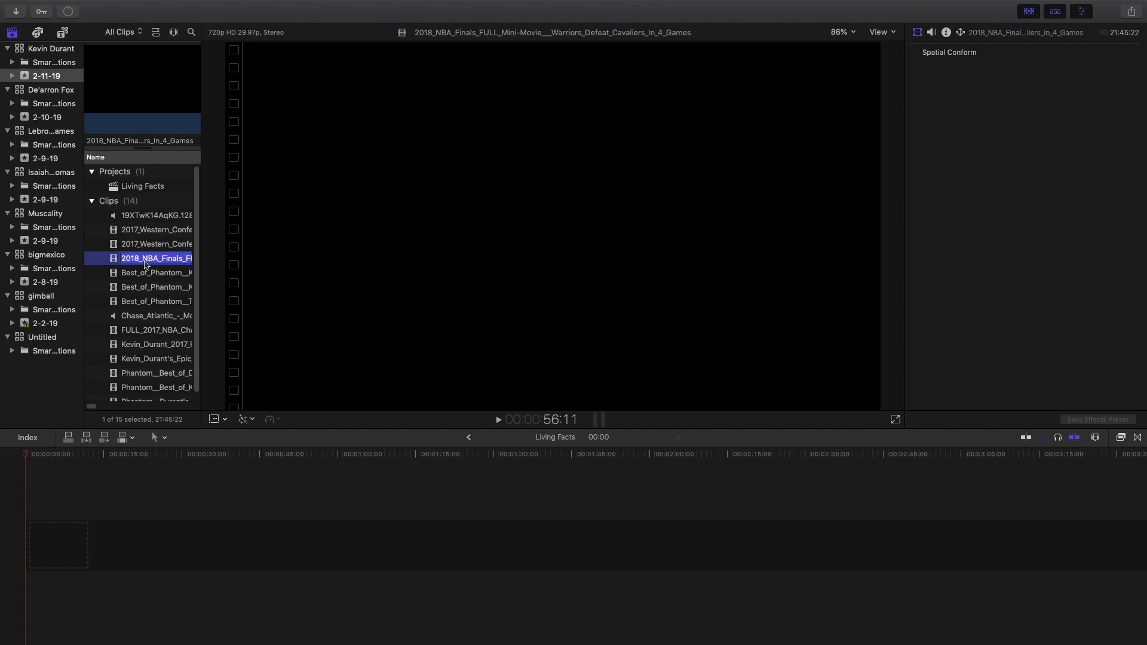
left_click(143, 274)
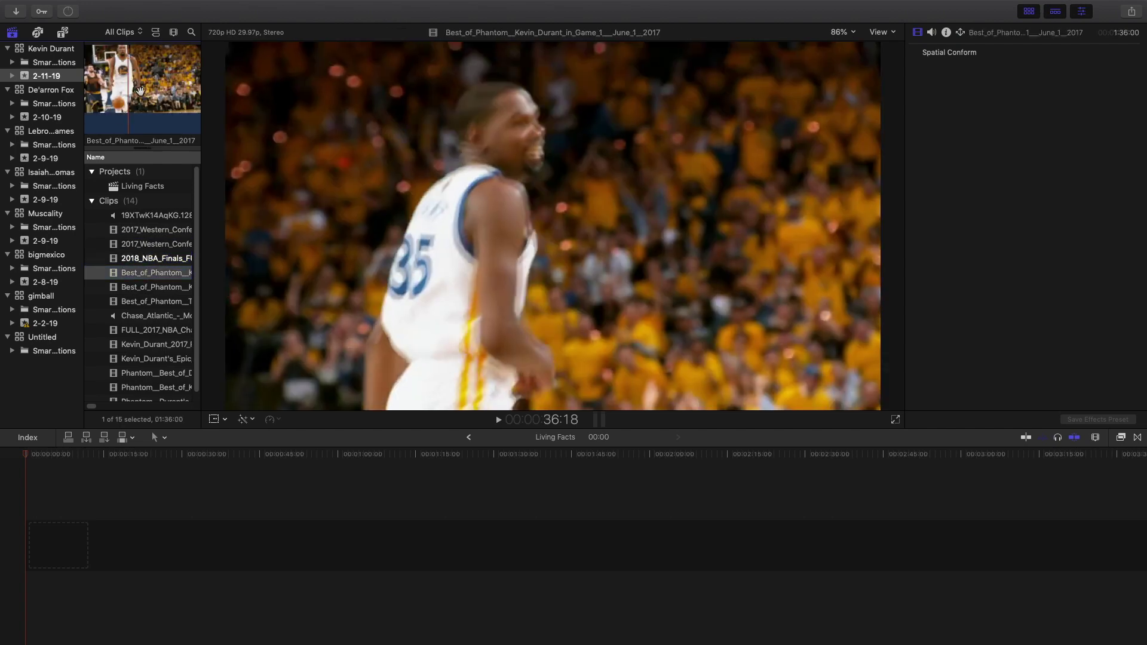
left_click(133, 237)
left_click_drag(109, 501, 96, 545)
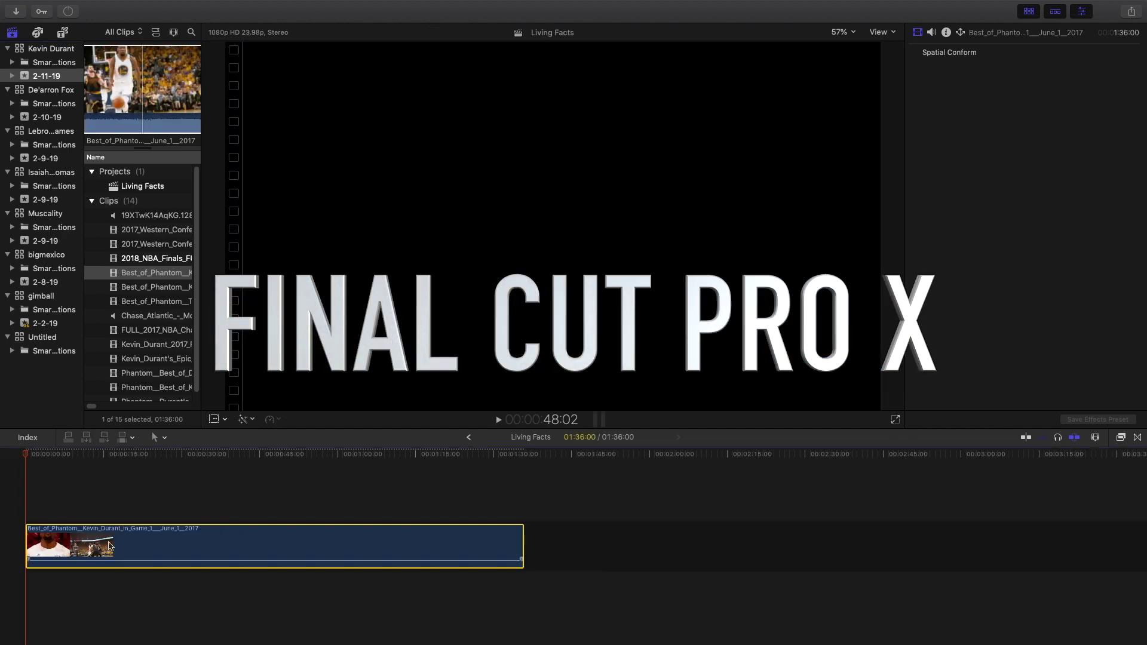
left_click(106, 484)
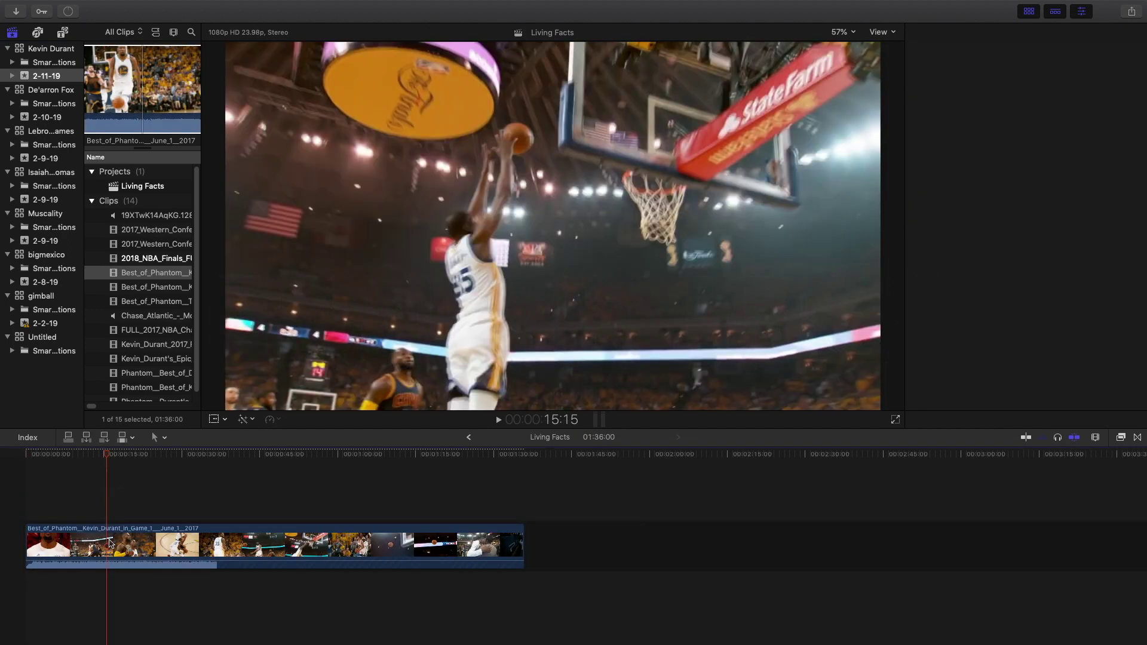
left_click(112, 542)
key("Delete")
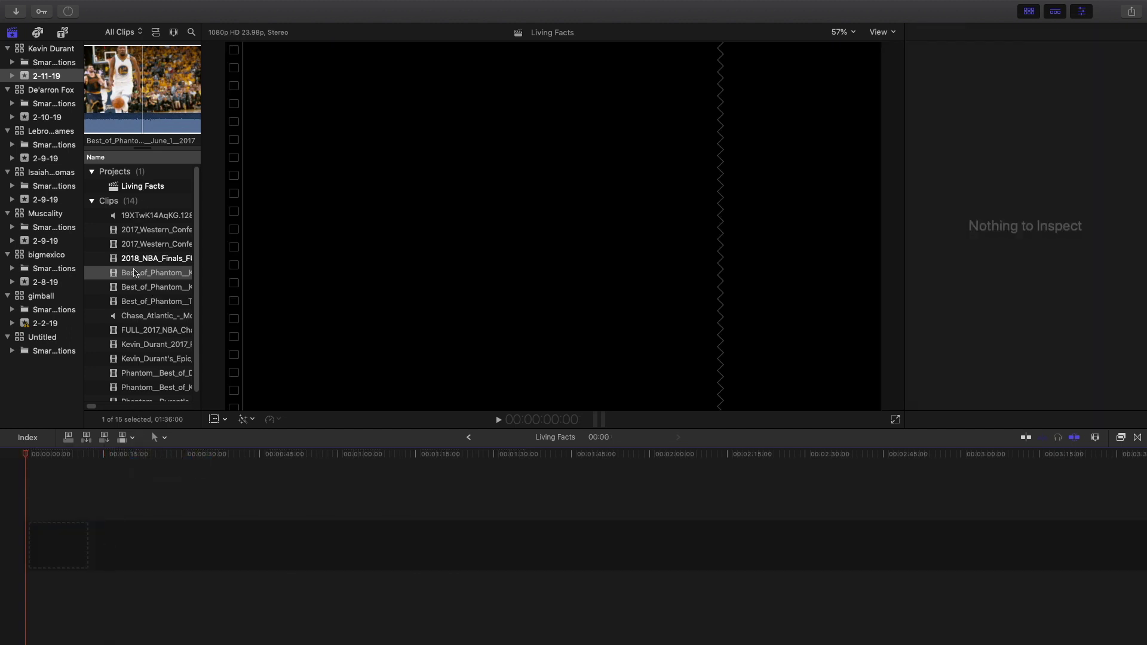
- Place the Best_of_Phantom Kevin Durant Game 1 clip in the timeline and add the 19XTwK14AqKG.128 audio beneath its start
left_click_drag(139, 274, 48, 556)
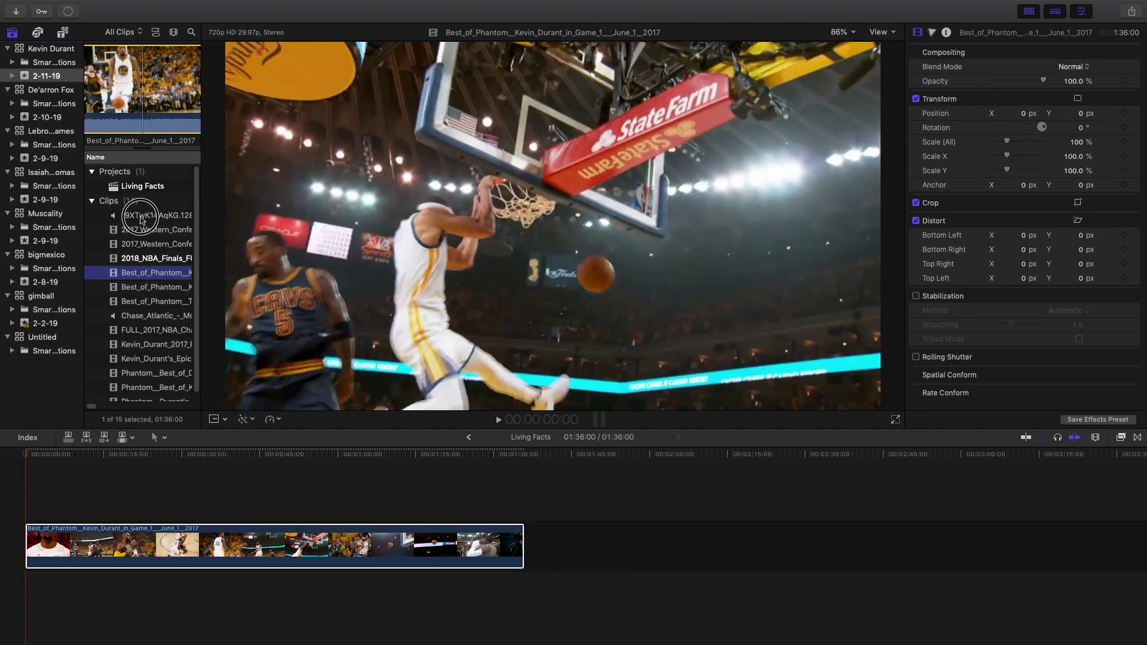
left_click(141, 220)
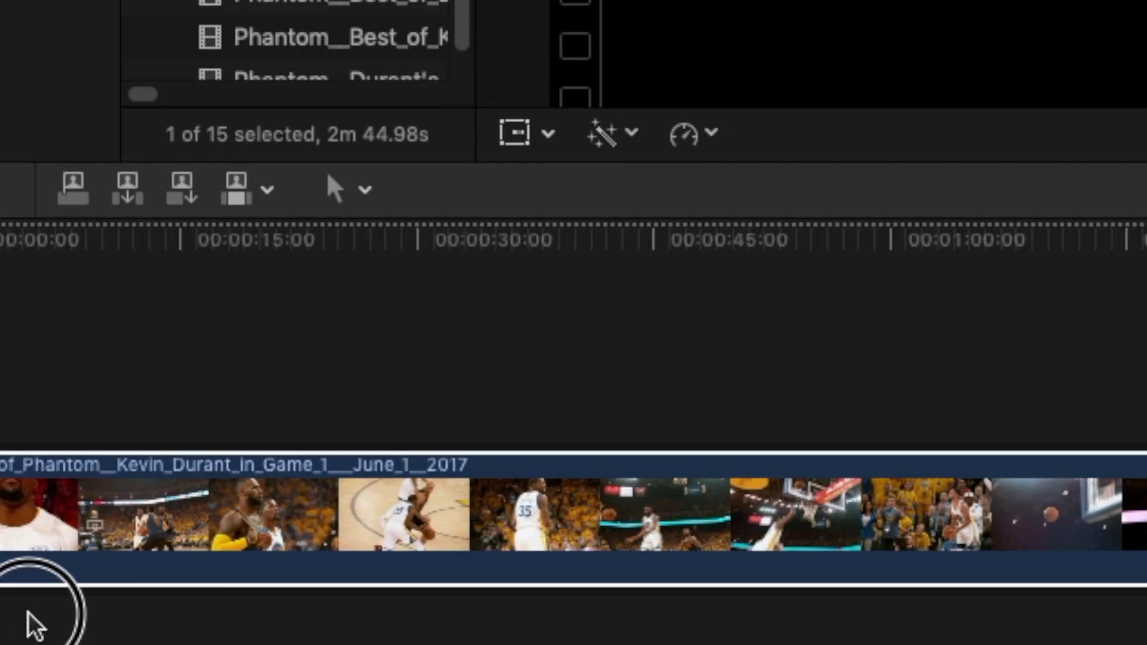
left_click_drag(21, 621, 0, 627)
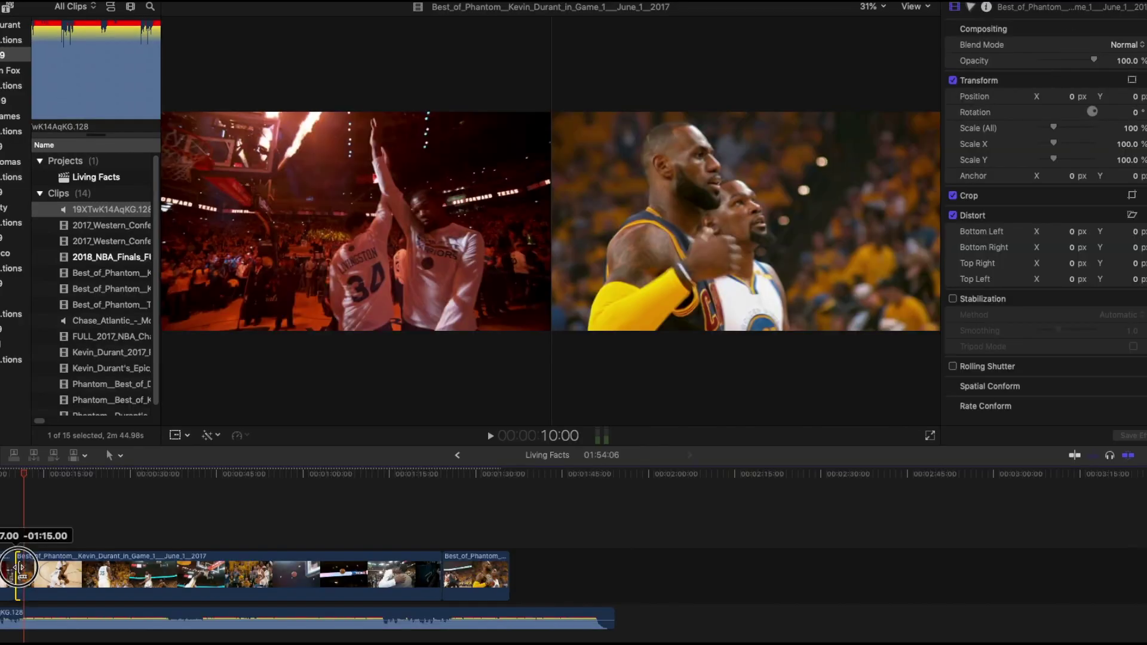
left_click_drag(20, 567, 19, 568)
key("super+z")
key("space")
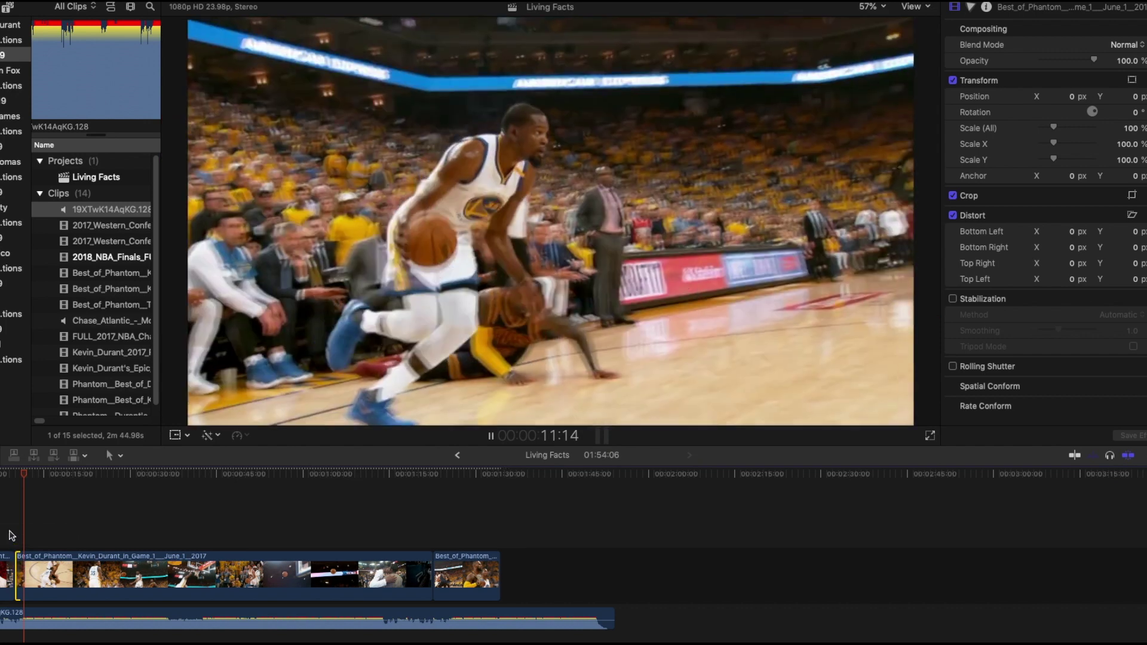
left_click(10, 531)
key("space")
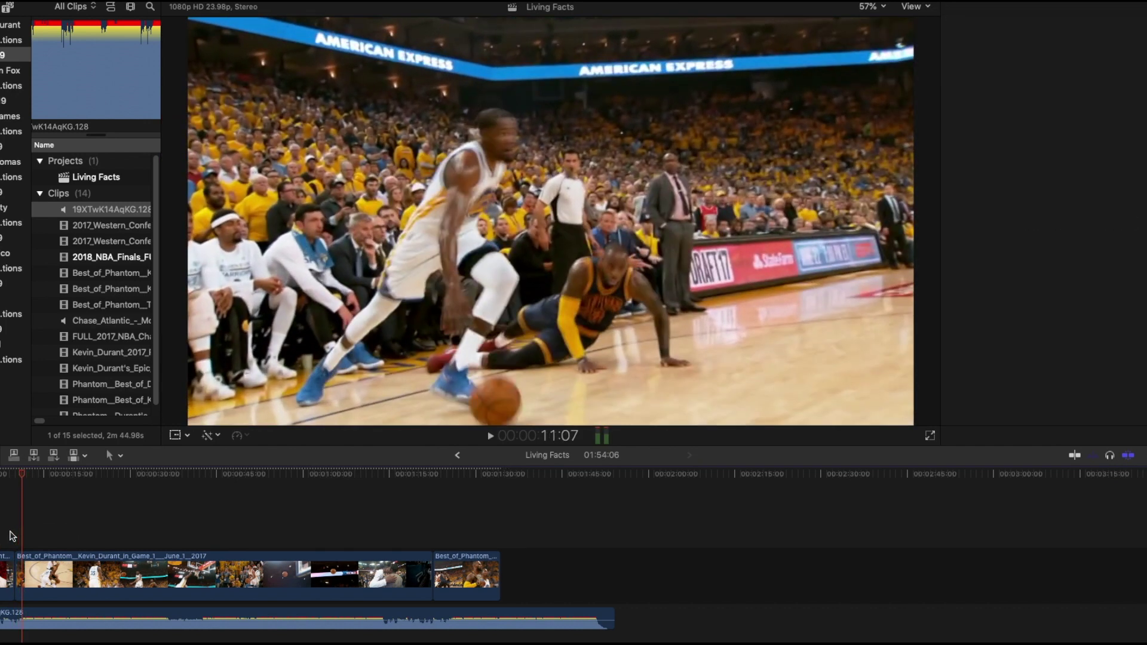
key("super+z")
key("super+z")
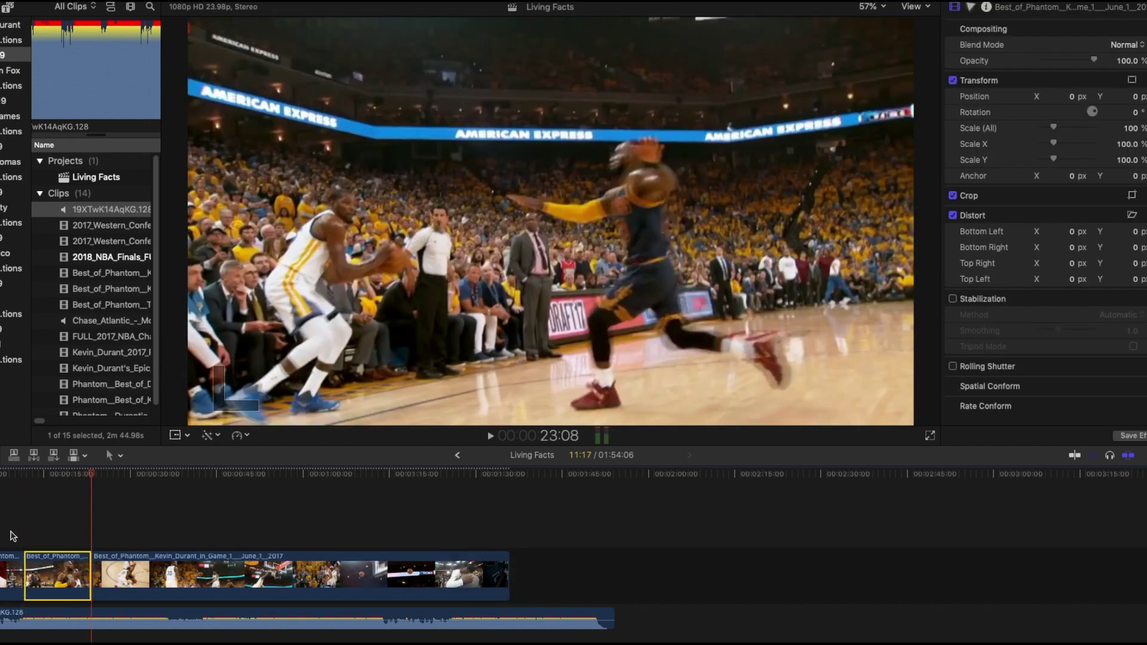
key("super+shift+z")
- Select the long Game 1 clip after the first cut and play its beginning, stopping the playhead at 12:04
key("space")
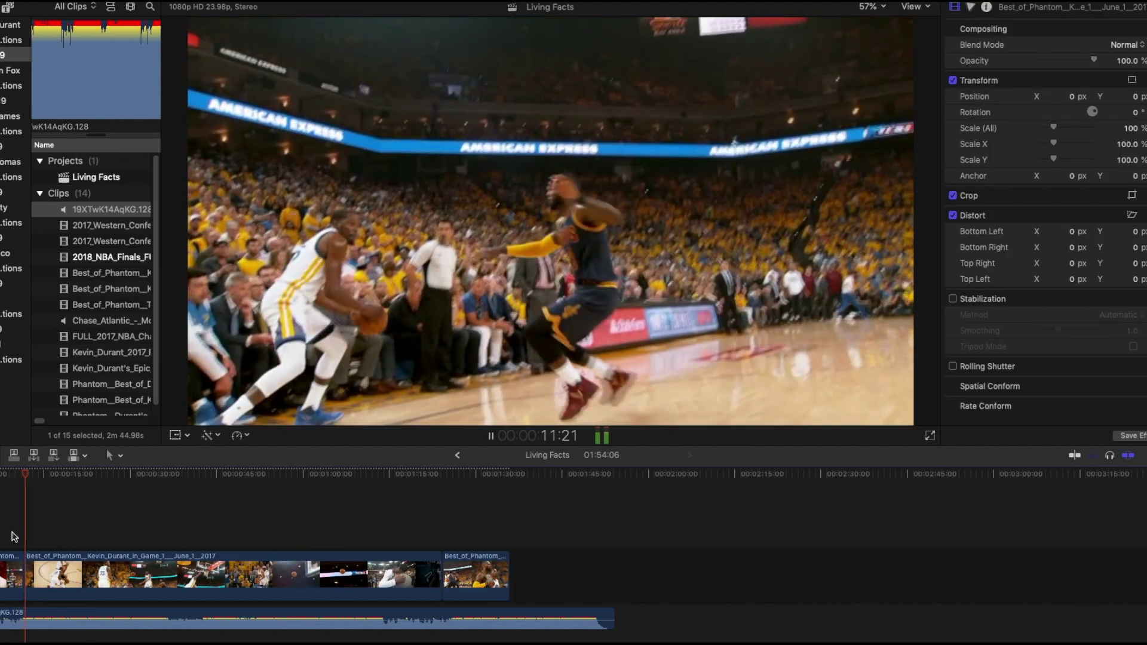
key("space")
left_click(43, 565)
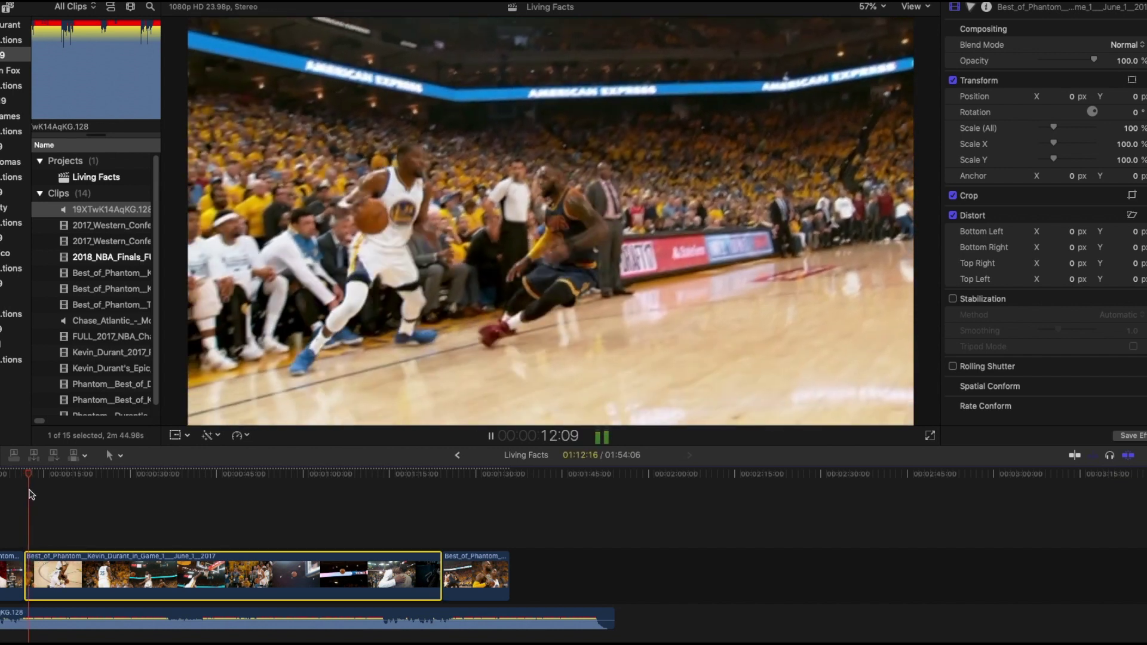
left_click(31, 481)
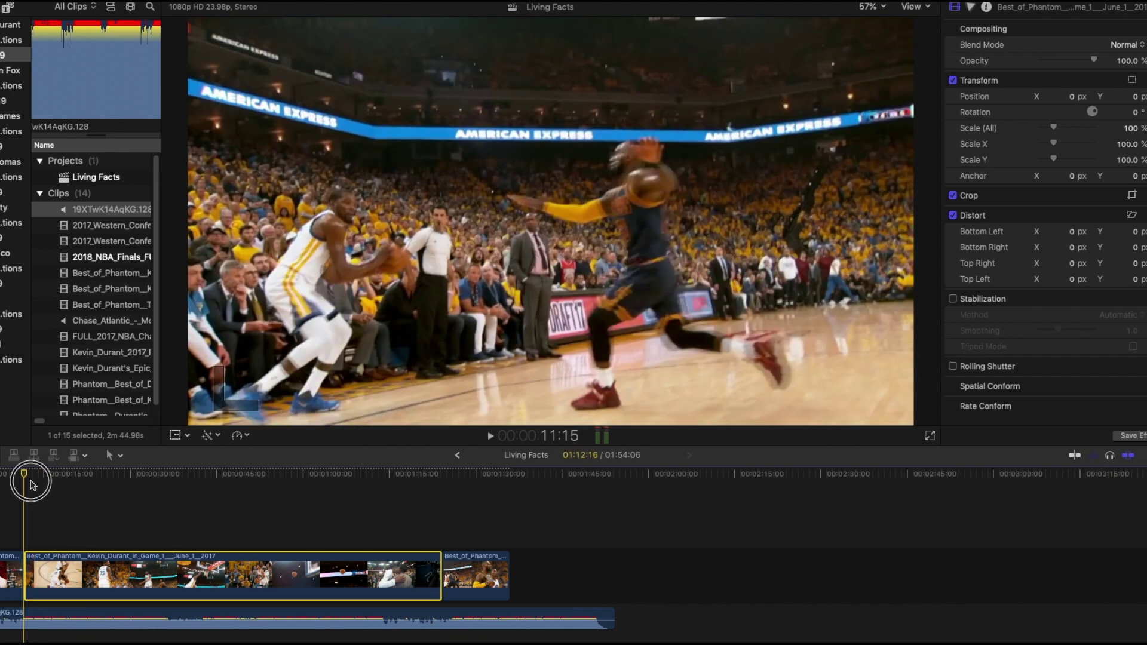
key("space")
key("space")
left_click(64, 552)
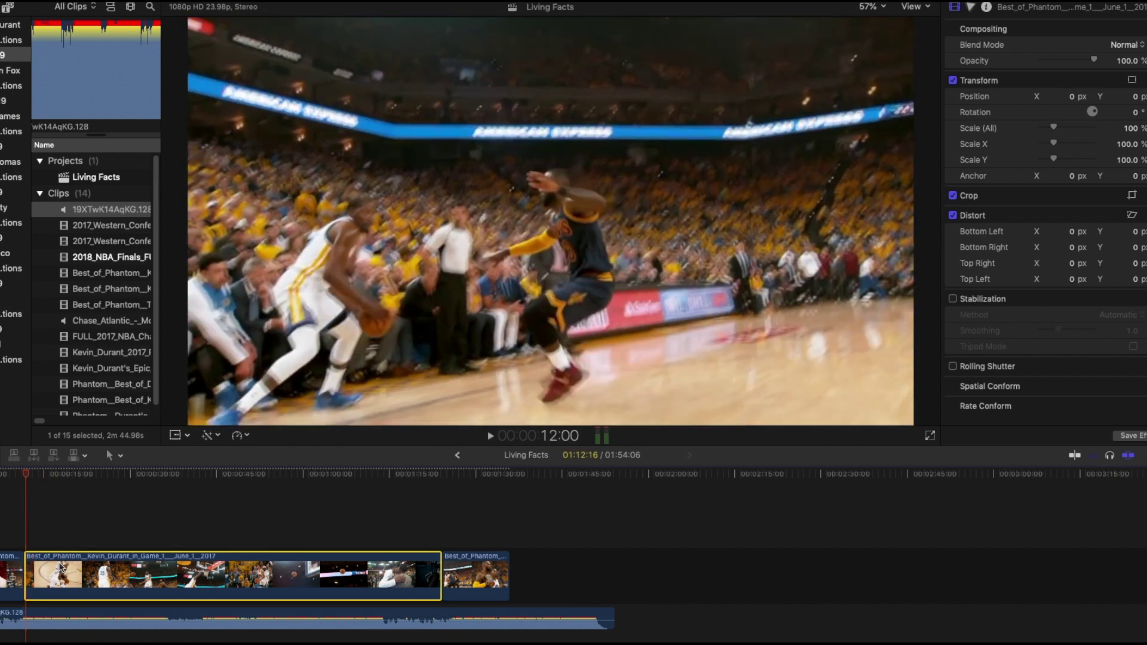
key("space")
key("space")
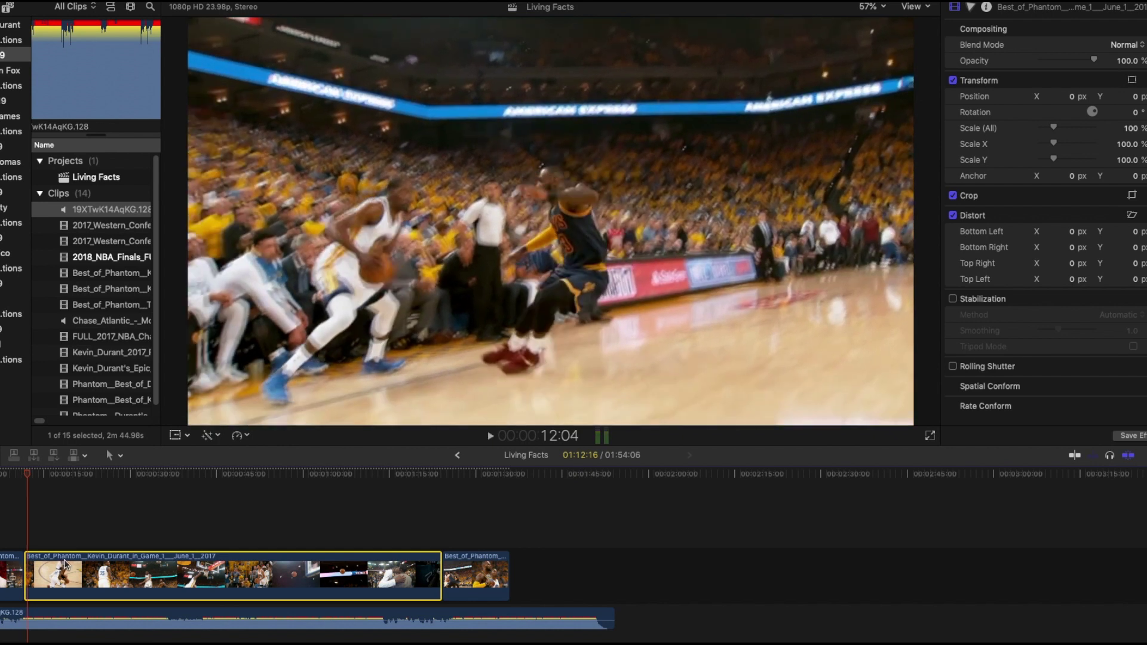
- Advance the playhead frame by frame to 12:12, near the start of the selected clip
left_click(1128, 455)
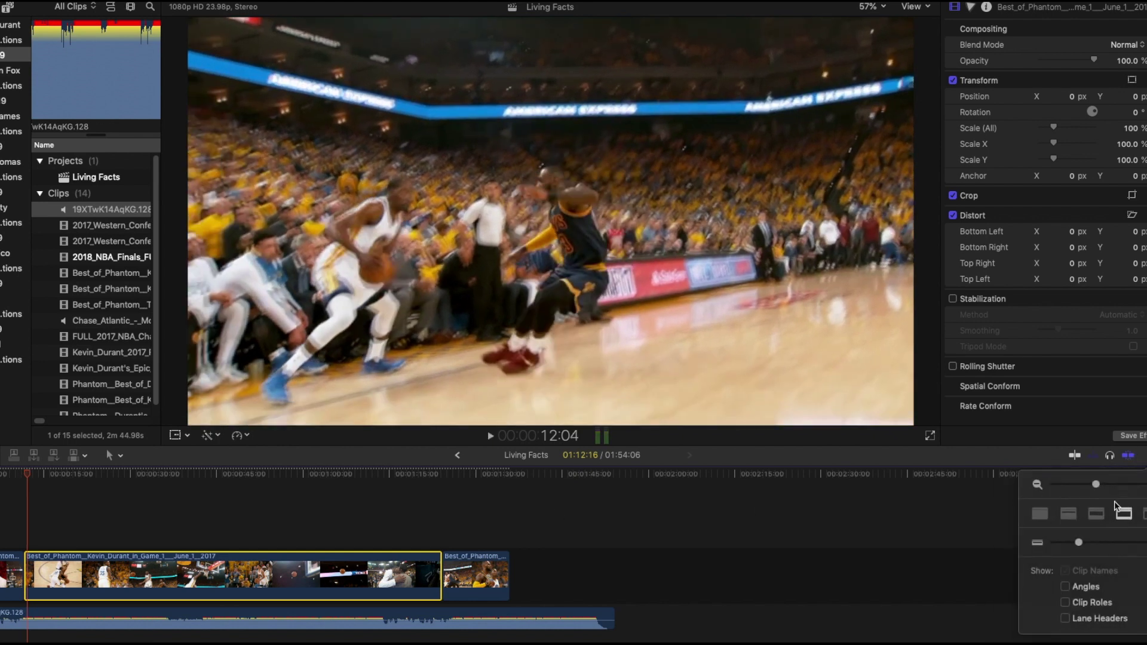
left_click_drag(1121, 483, 1126, 484)
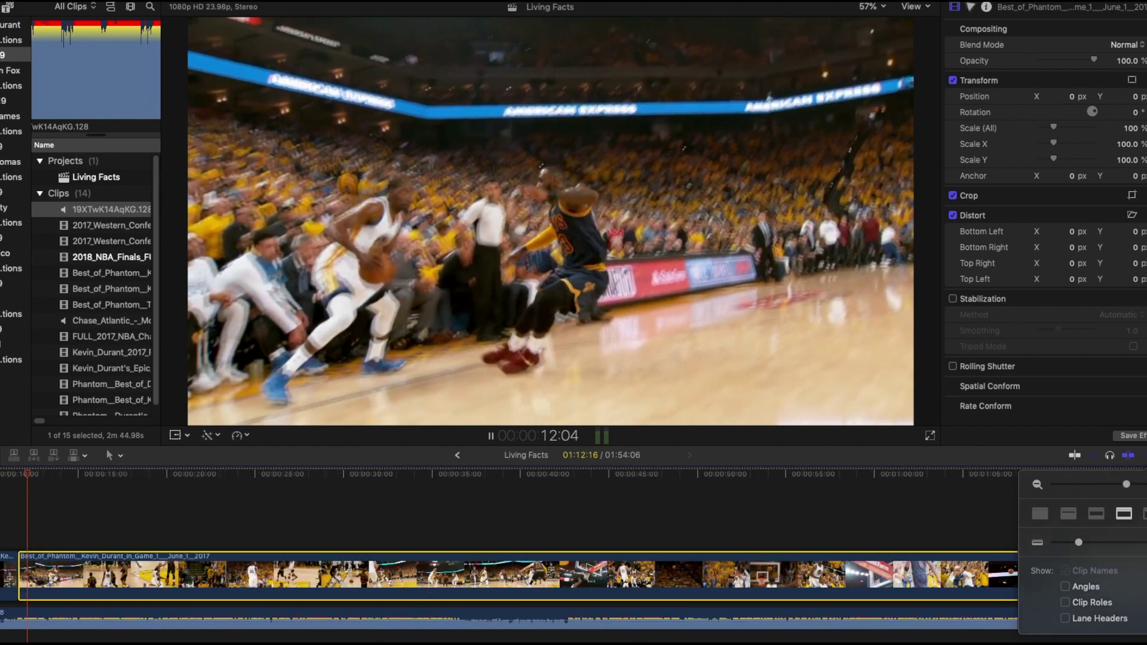
key("Right")
key("Right")
key("Right")
key("Right")
key("Right")
key("Right")
key("Right")
key("Right")
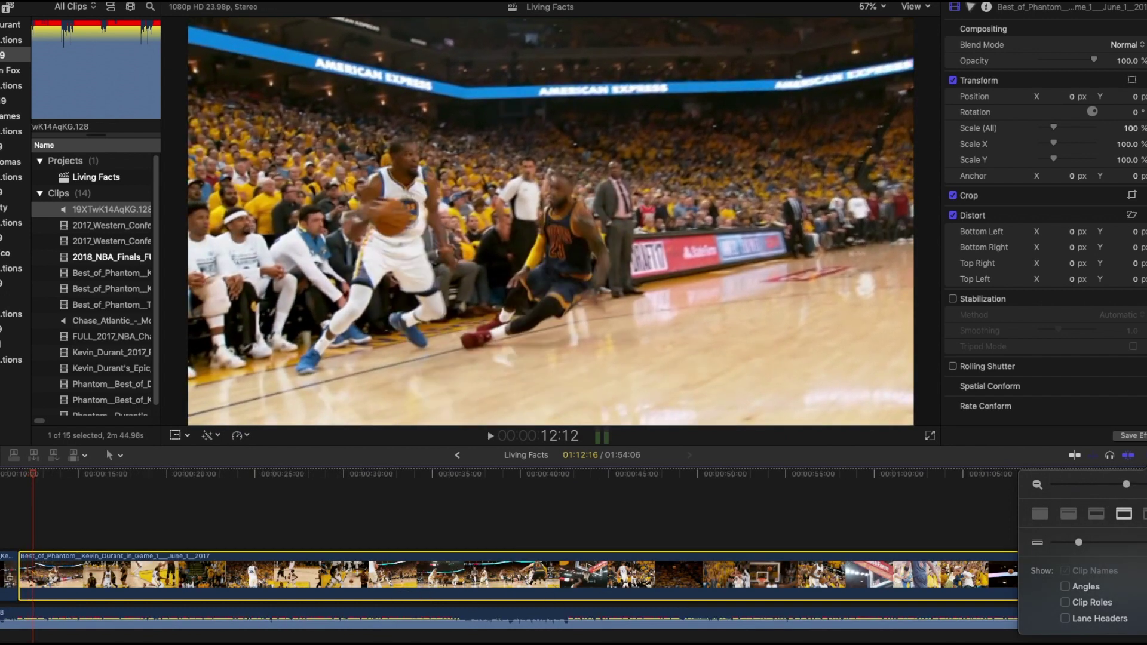
- Show the clip's retiming controls, select the range from its start to the playhead, and speed that range up to 400%
key("super+r")
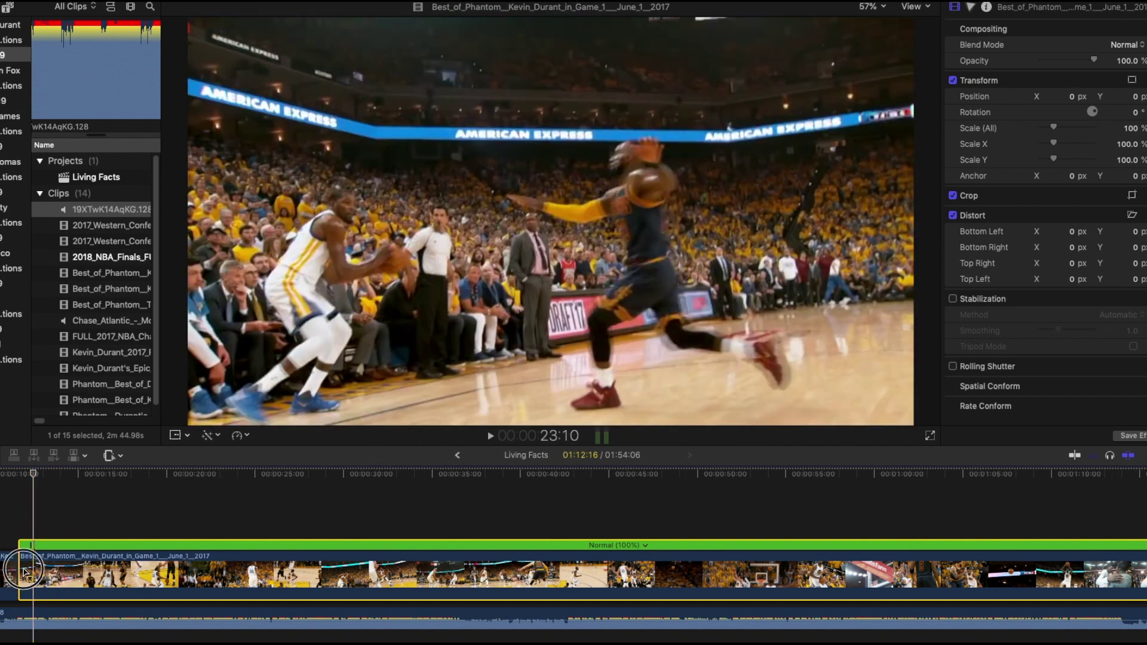
left_click_drag(24, 572, 30, 571)
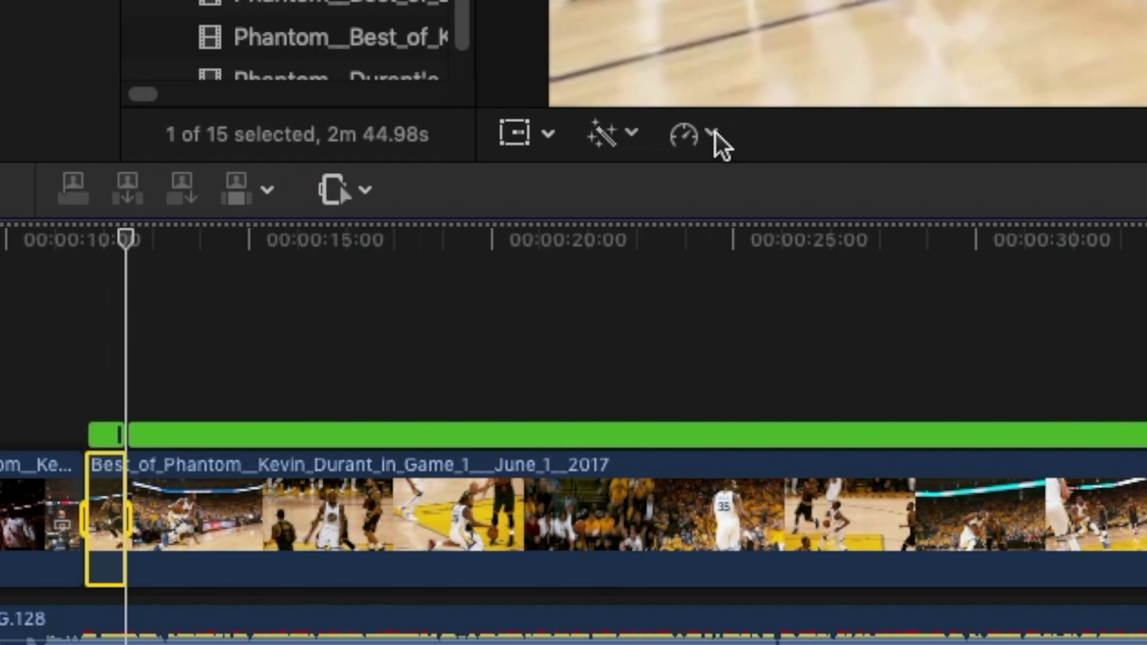
left_click(247, 434)
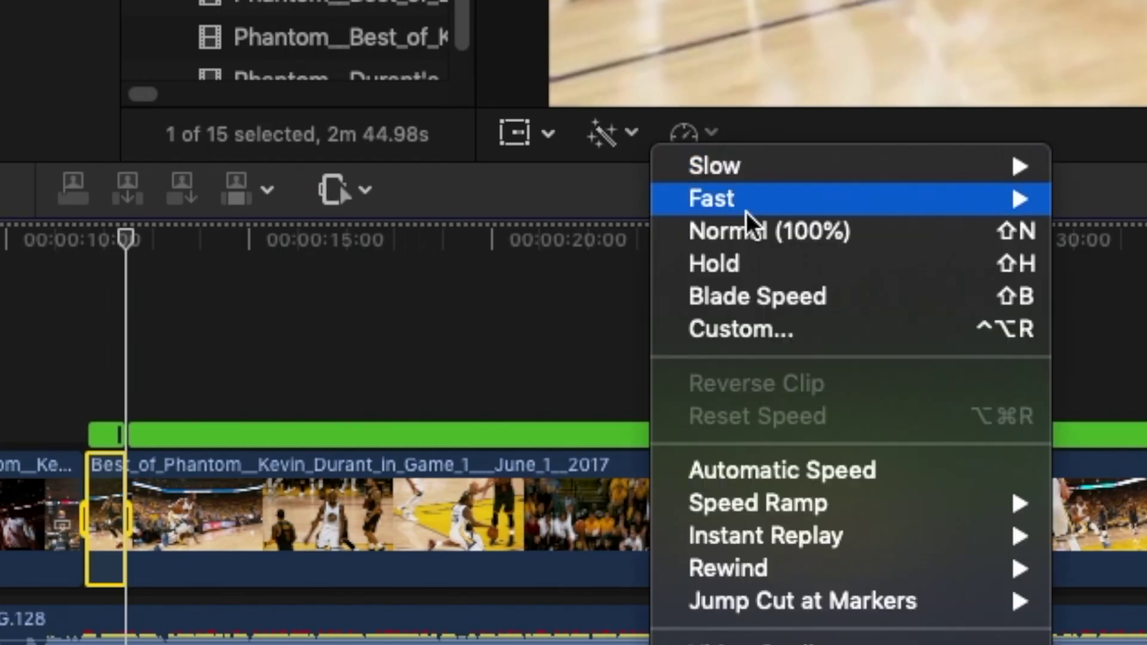
mouse_move(322, 458)
left_click(1101, 225)
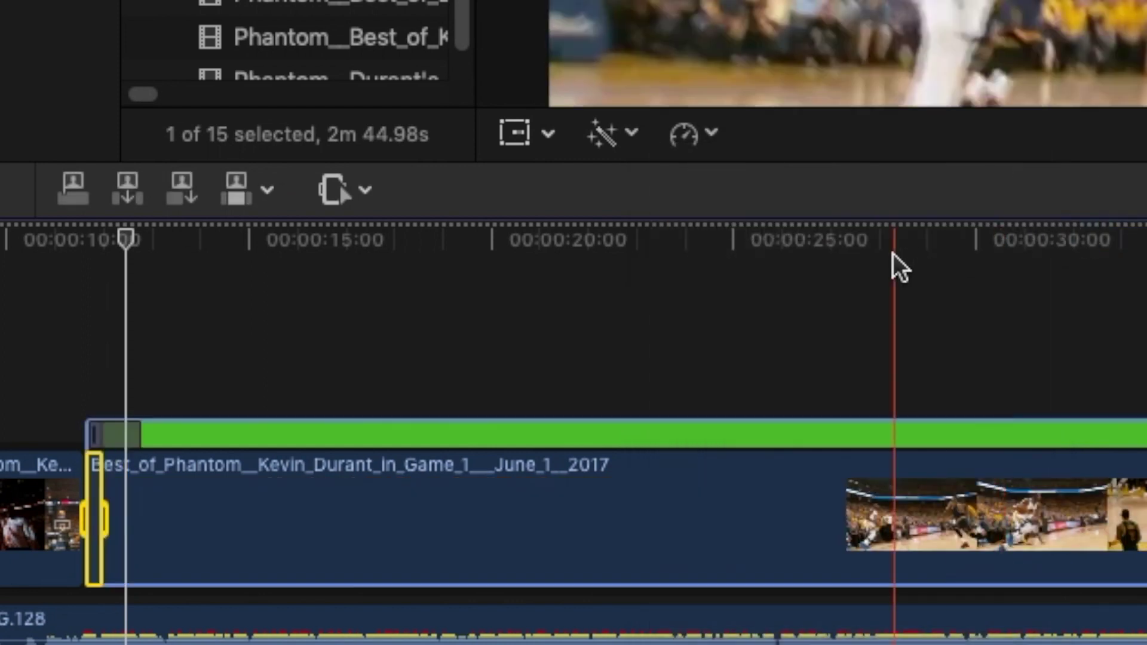
- Play the transition from the opening clip into the sped-up section several times to review it
scroll(236, 358, "left", 7)
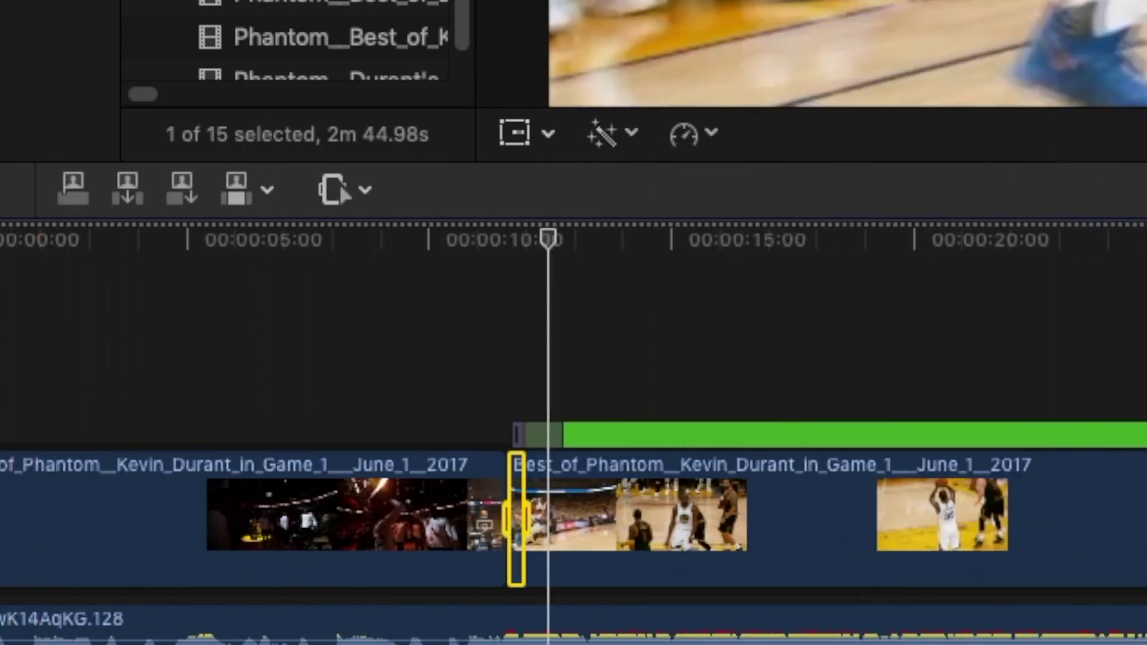
left_click(7, 324)
key("space")
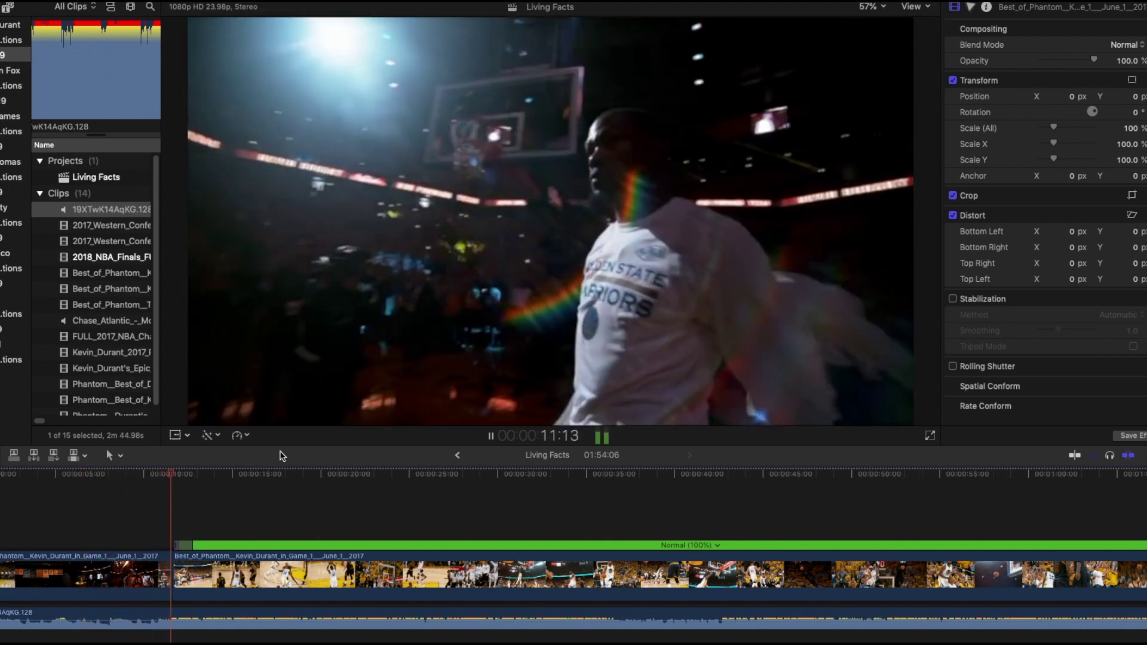
key("space")
key("space")
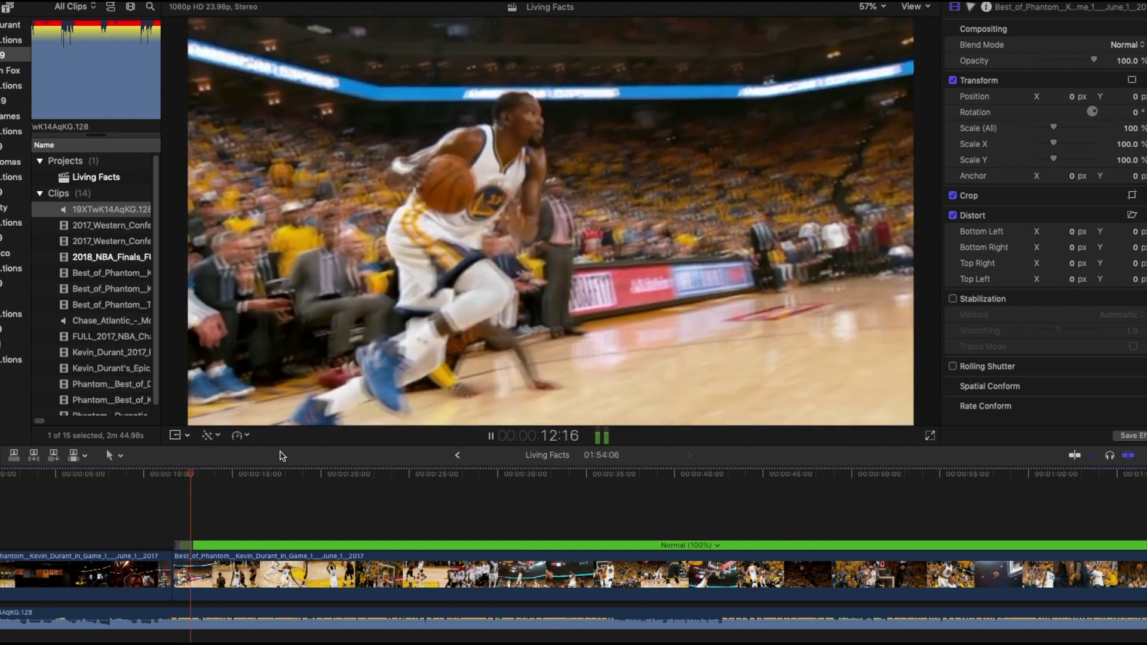
key("space")
left_click(164, 499)
key("space")
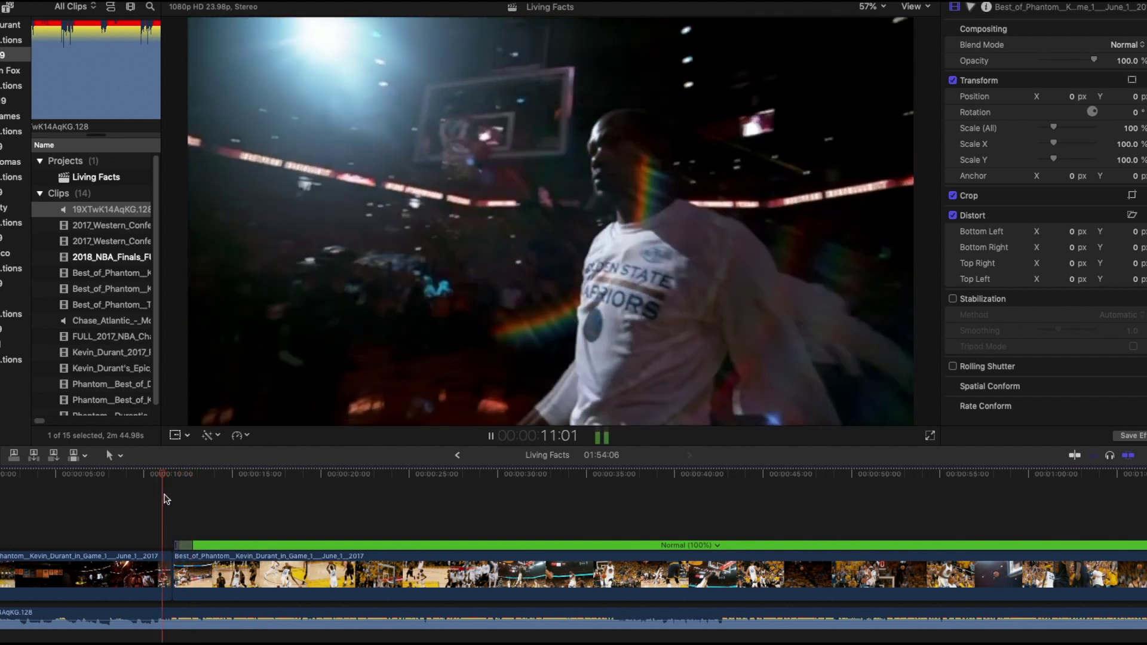
left_click(166, 498)
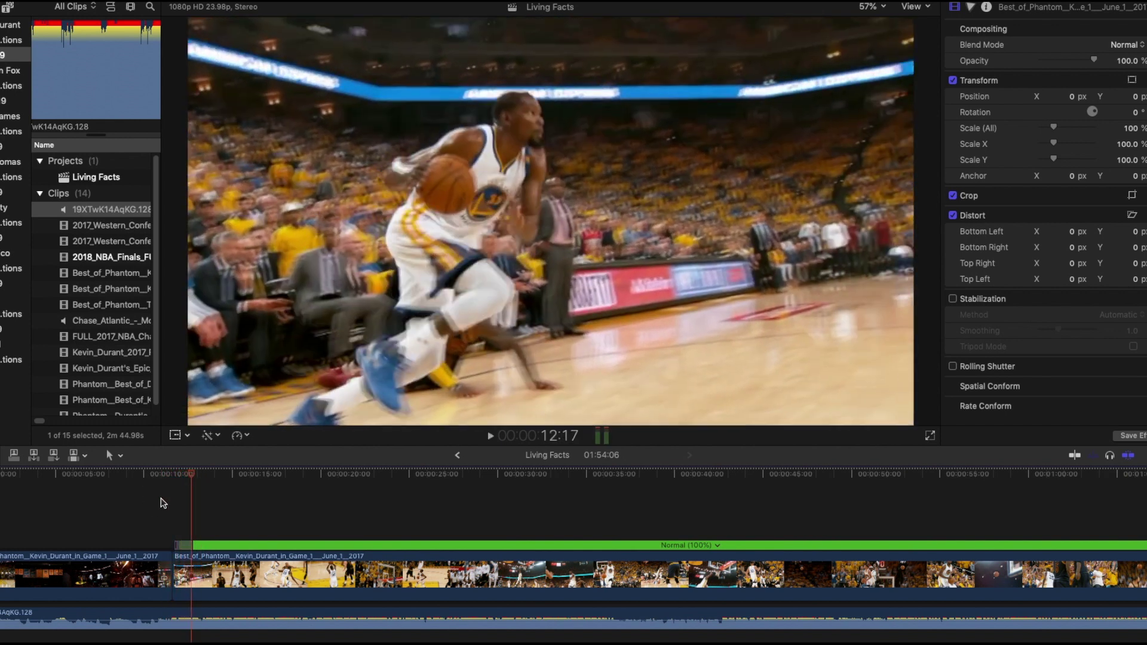
- Split the opening clip at 9:12 and select the short piece between that cut and the sped-up clip
left_click(113, 506)
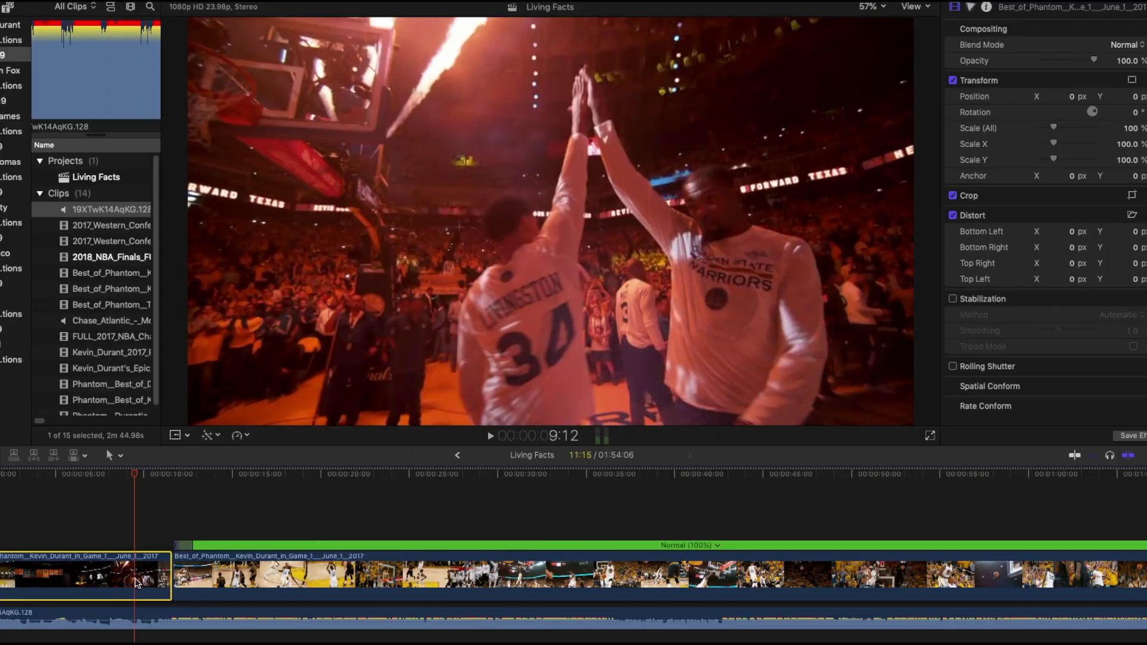
key("super+b")
key("space")
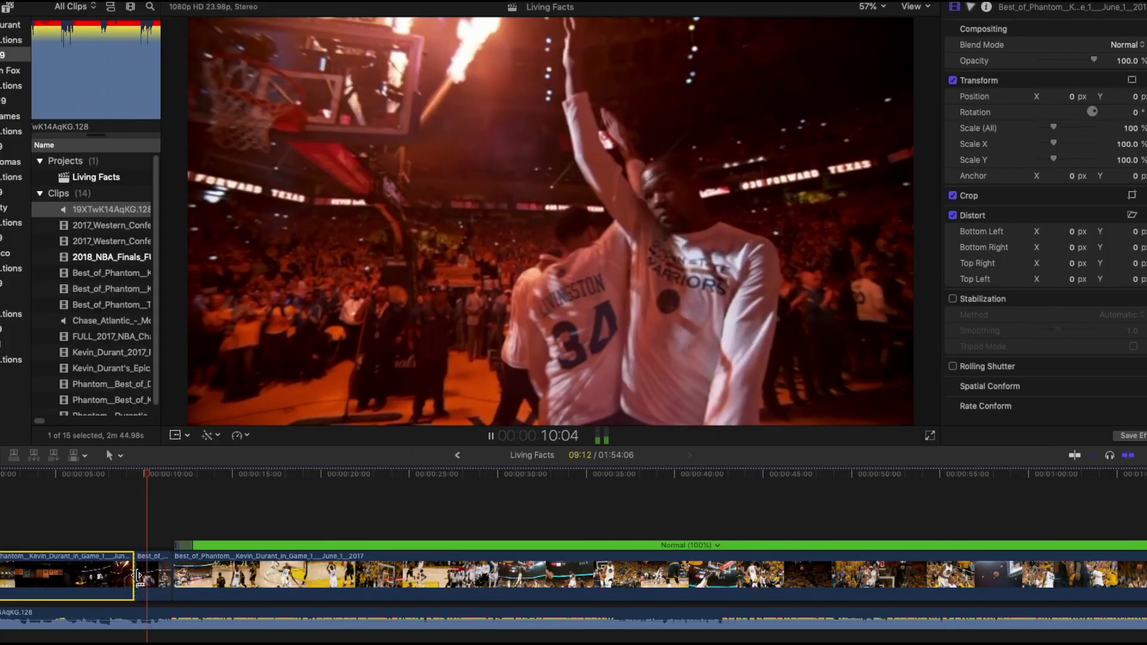
left_click(133, 536)
left_click(137, 576)
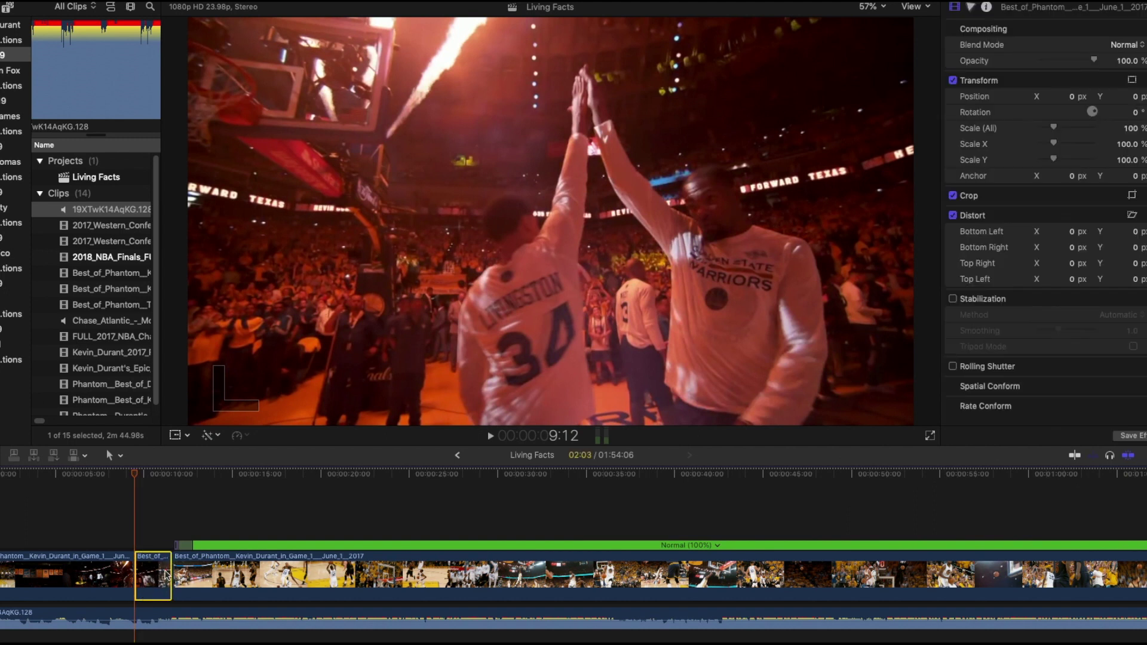
- Split the short piece before the sped-up clip into one-frame clips from 9:12 to about 10:04
key("Right")
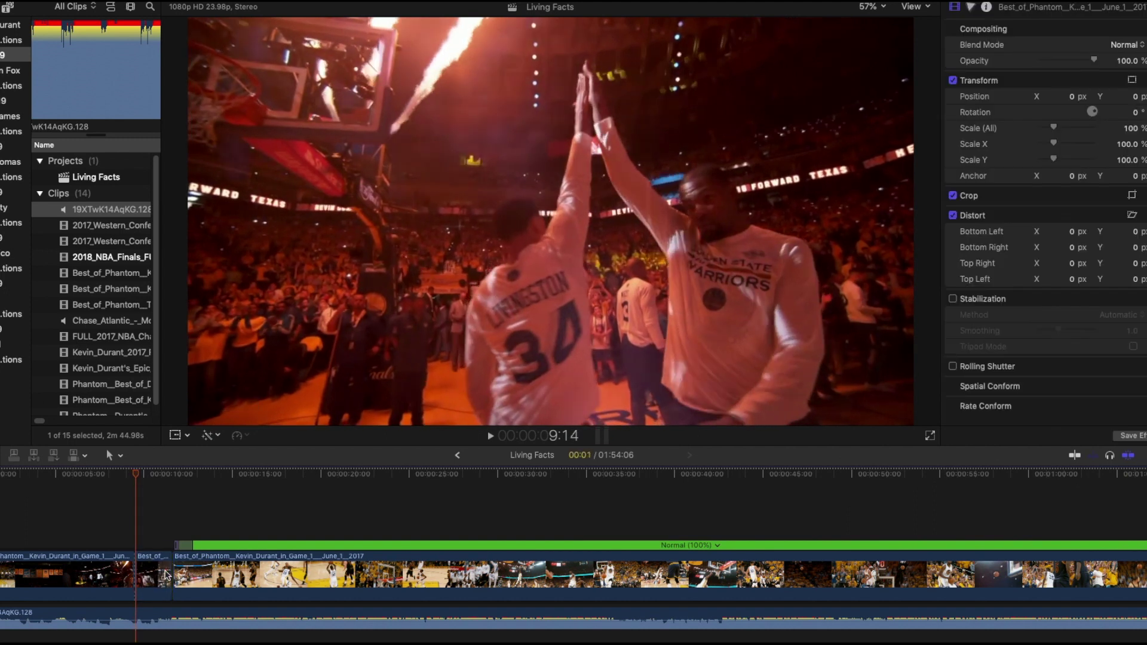
key("Right")
key("Right")
key("Right")
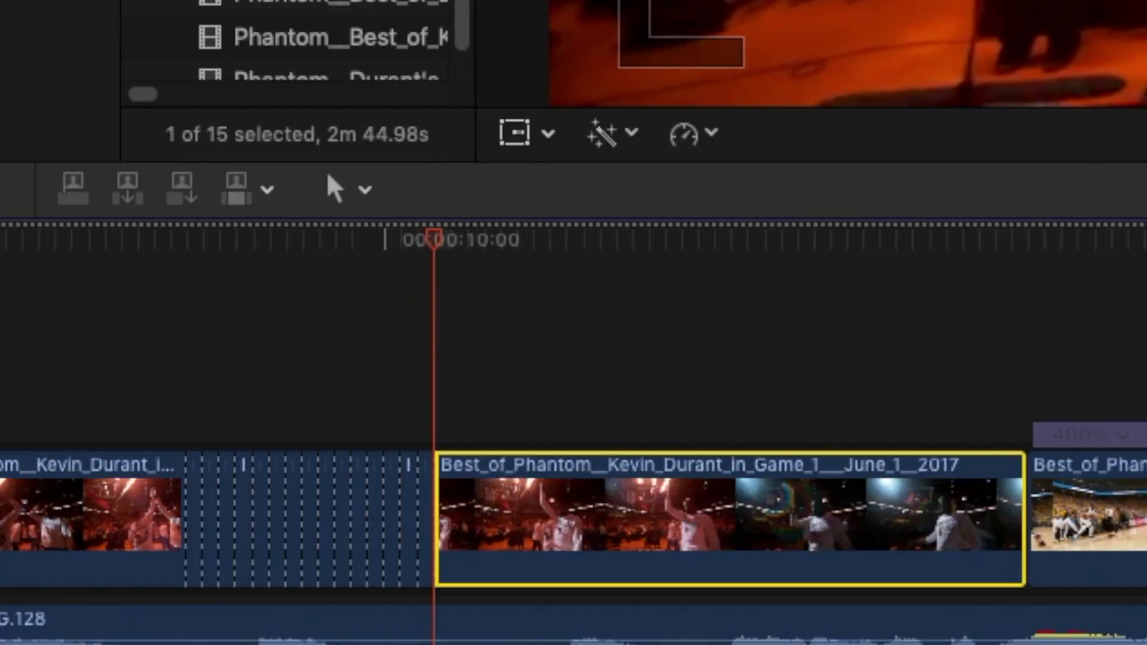
key("Right")
key("super+b")
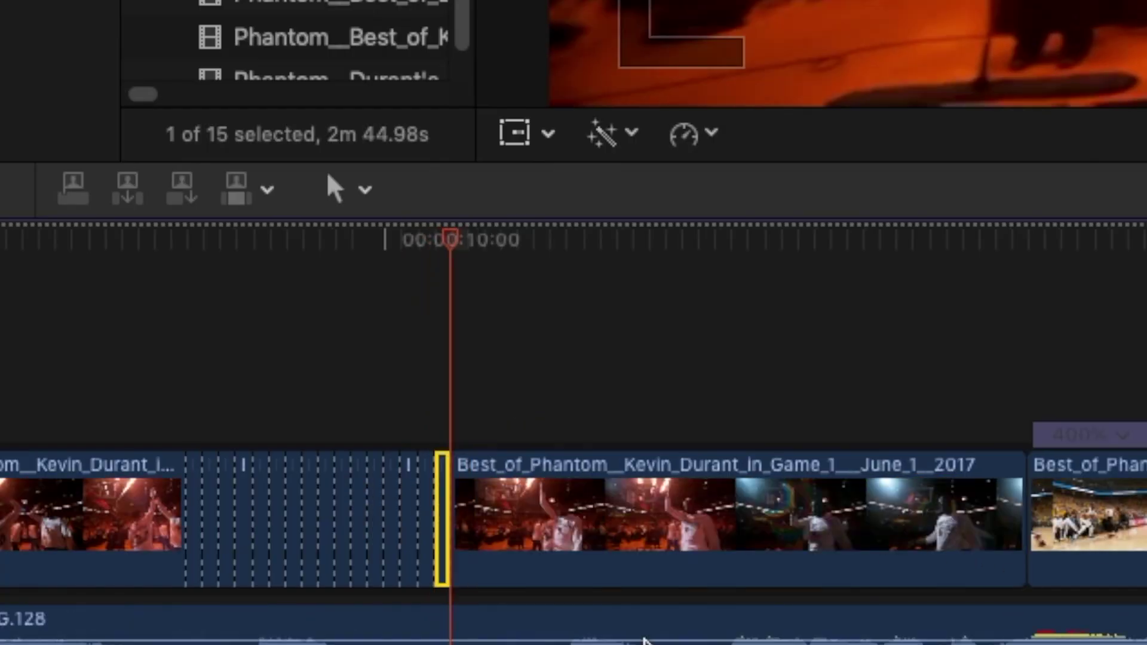
left_click(588, 558)
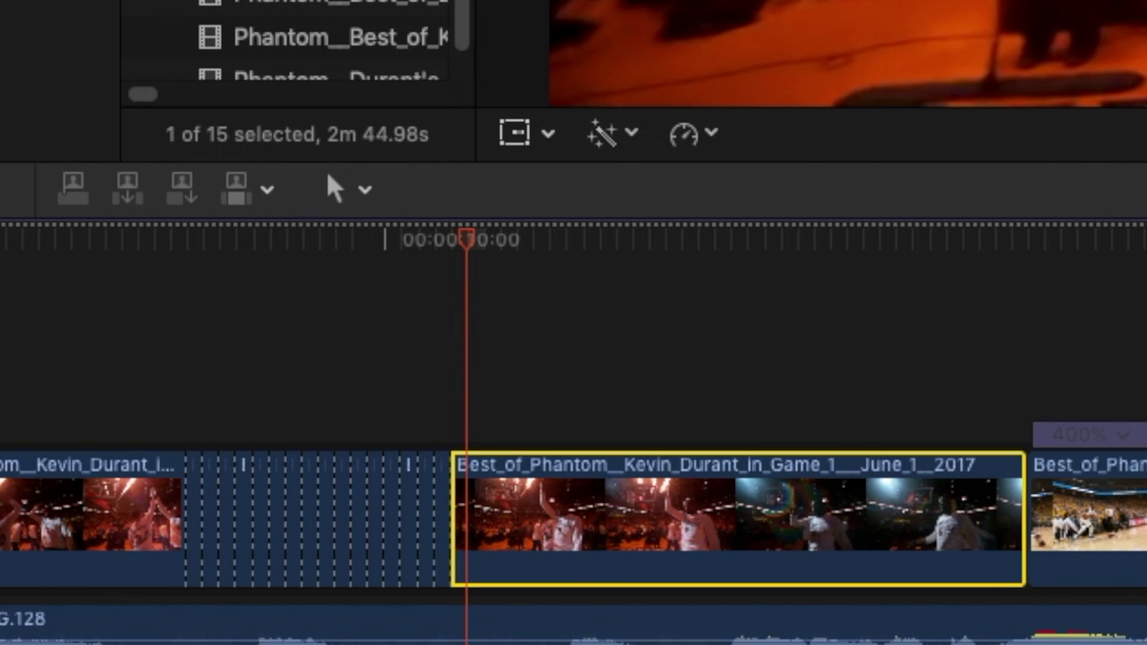
- Split the rest of the short piece at every frame up to the start of the sped-up clip
key("super+b")
key("Right")
key("super+b")
key("Right")
key("super+b")
key("Right")
key("super+b")
key("Right")
key("super+b")
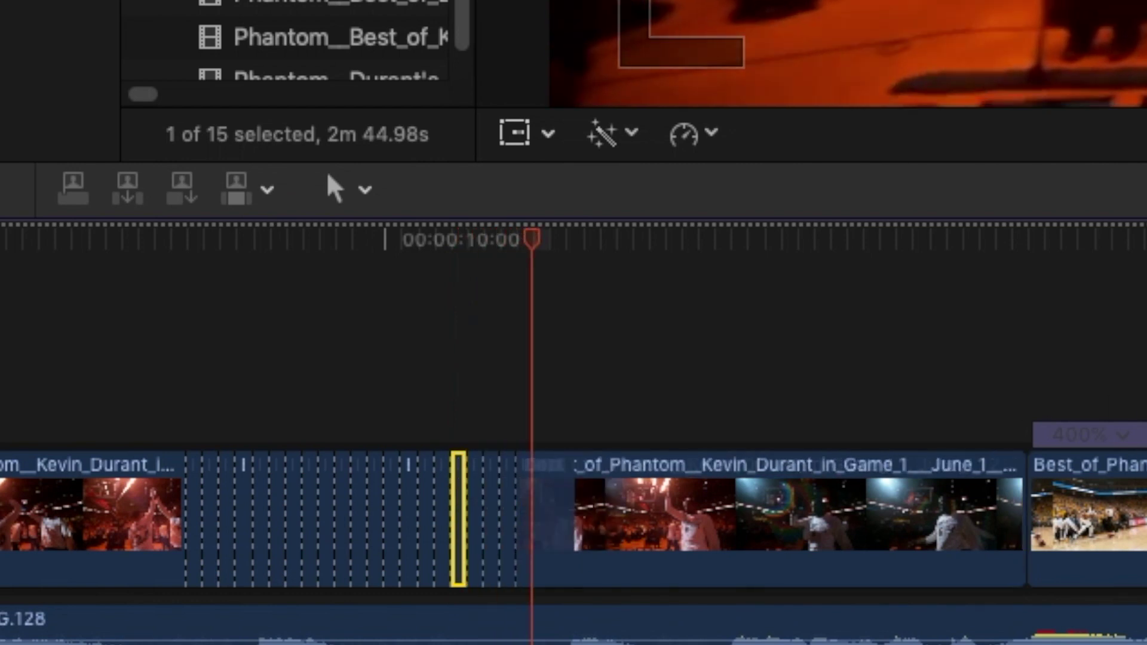
key("Right")
key("super+b")
key("Right")
key("super+b")
key("Right")
key("super+b")
key("Right")
key("super+b")
key("Right")
key("super+b")
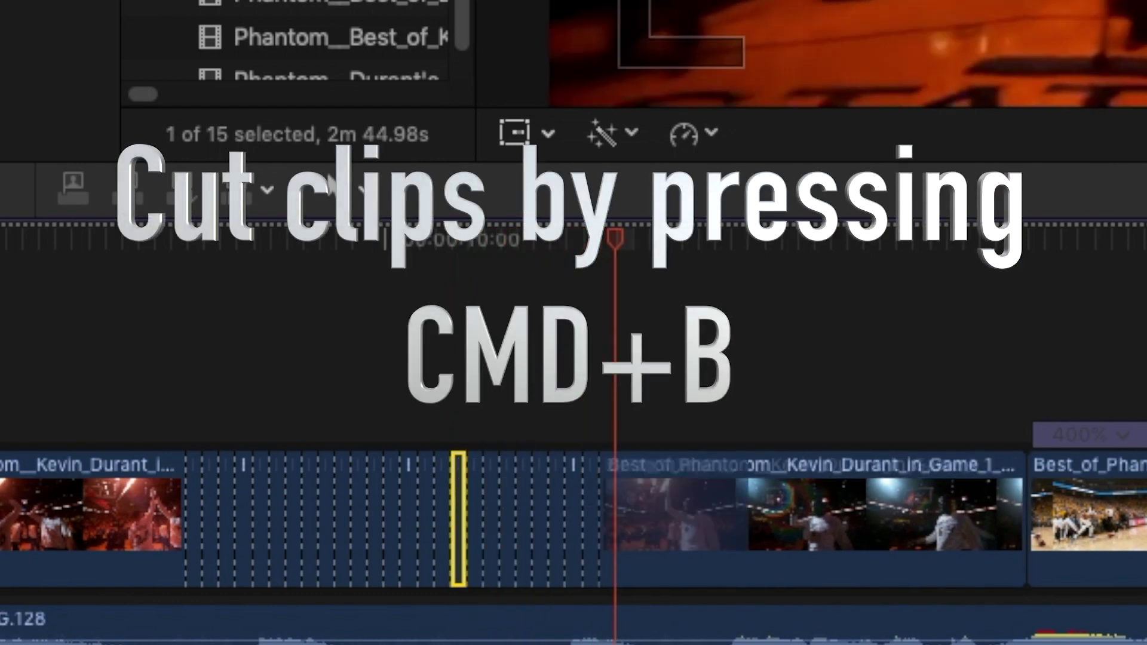
key("Right")
key("super+b")
key("Right")
key("super+b")
key("Right")
key("super+b")
key("Right")
key("super+b")
key("Right")
key("super+b")
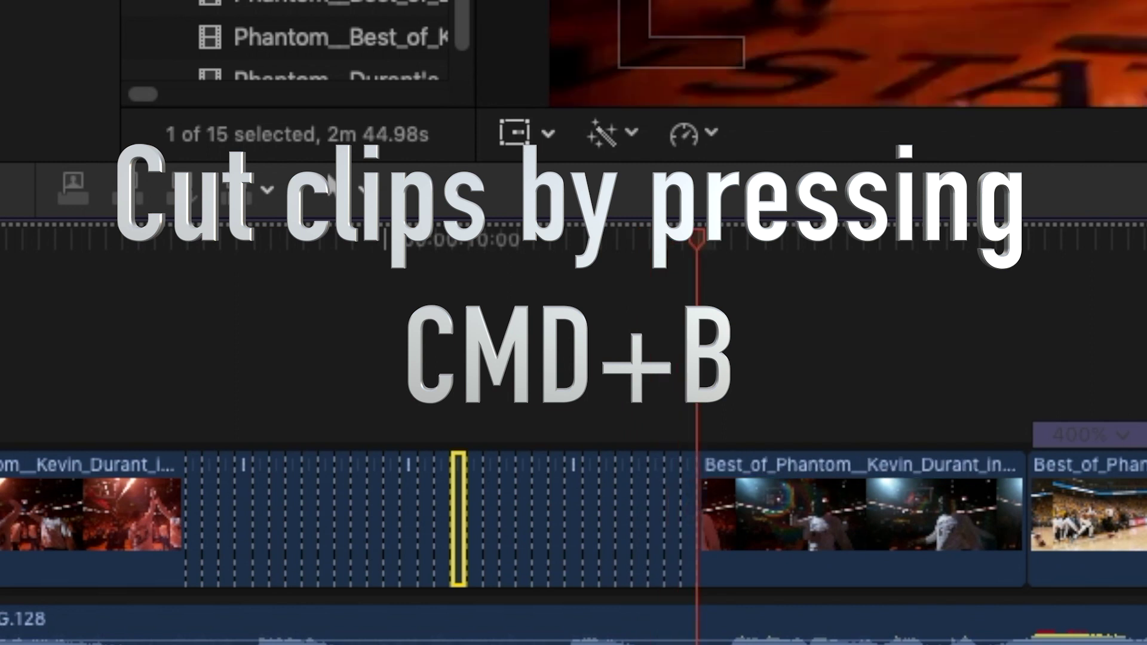
key("Right")
key("super+b")
key("Right")
key("super+b")
key("Right")
key("super+b")
key("Right")
key("super+b")
- Select every other one-frame clip between 9:12 and the sped-up clip and disable the selected clips
left_click(474, 520)
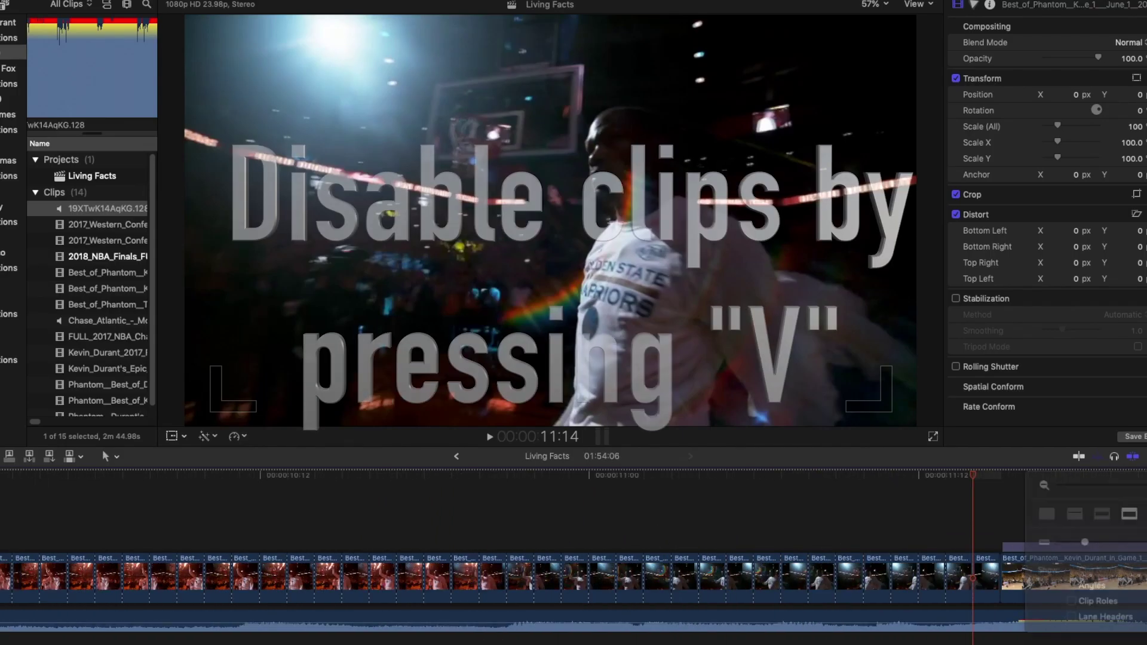
left_click_drag(1146, 486, 1140, 485)
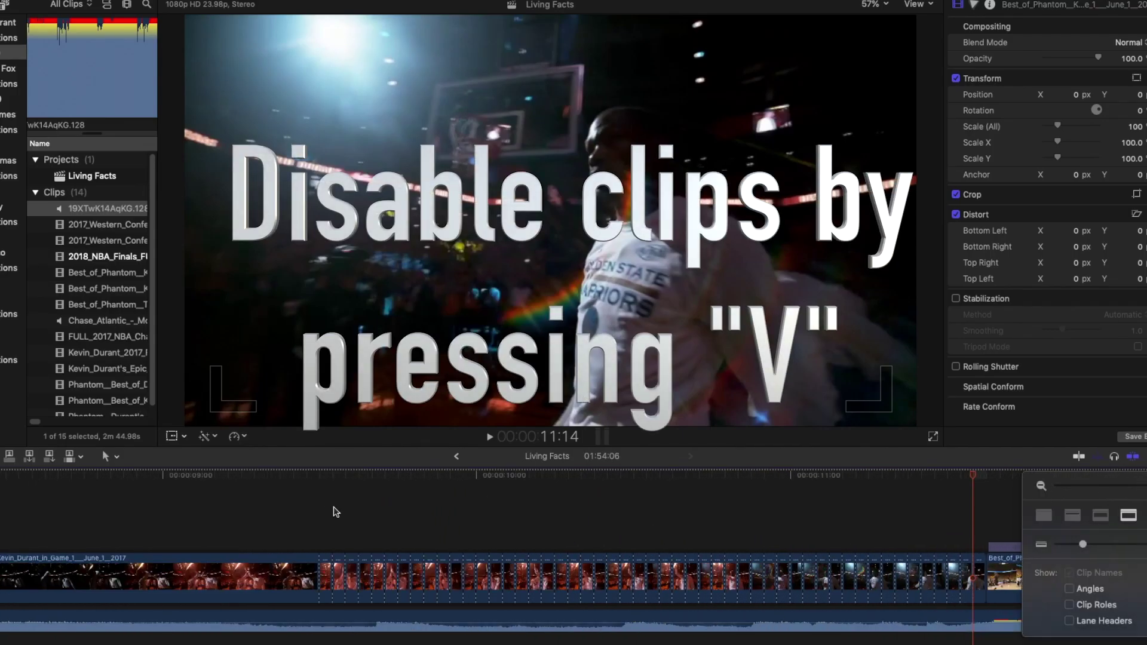
left_click(329, 575)
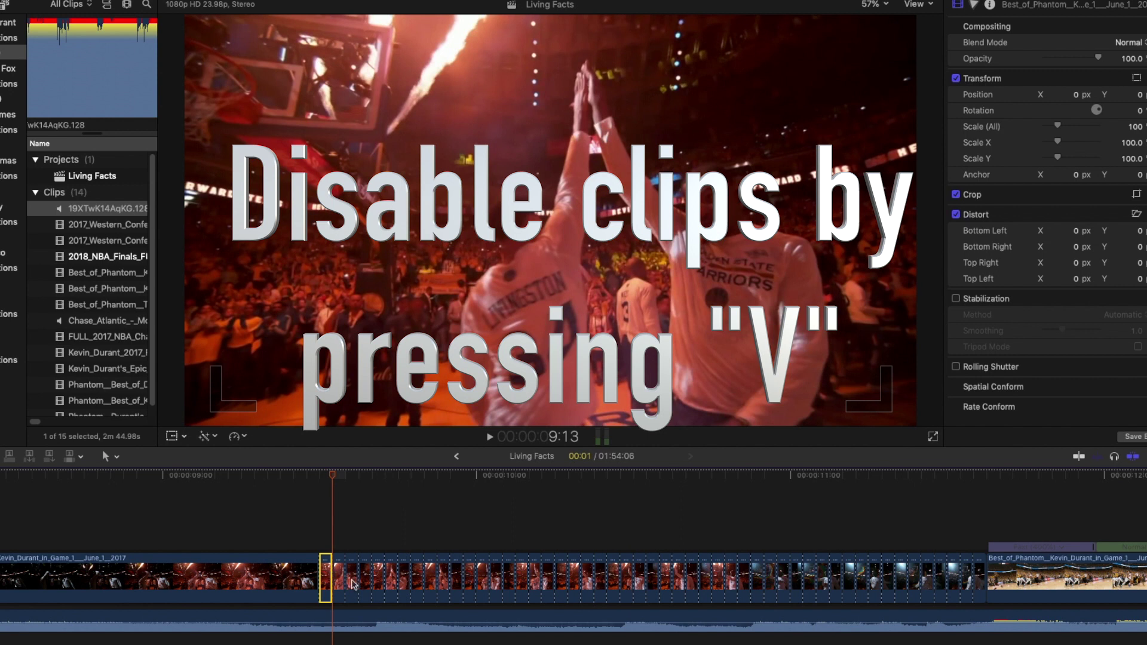
left_click(430, 589, "super")
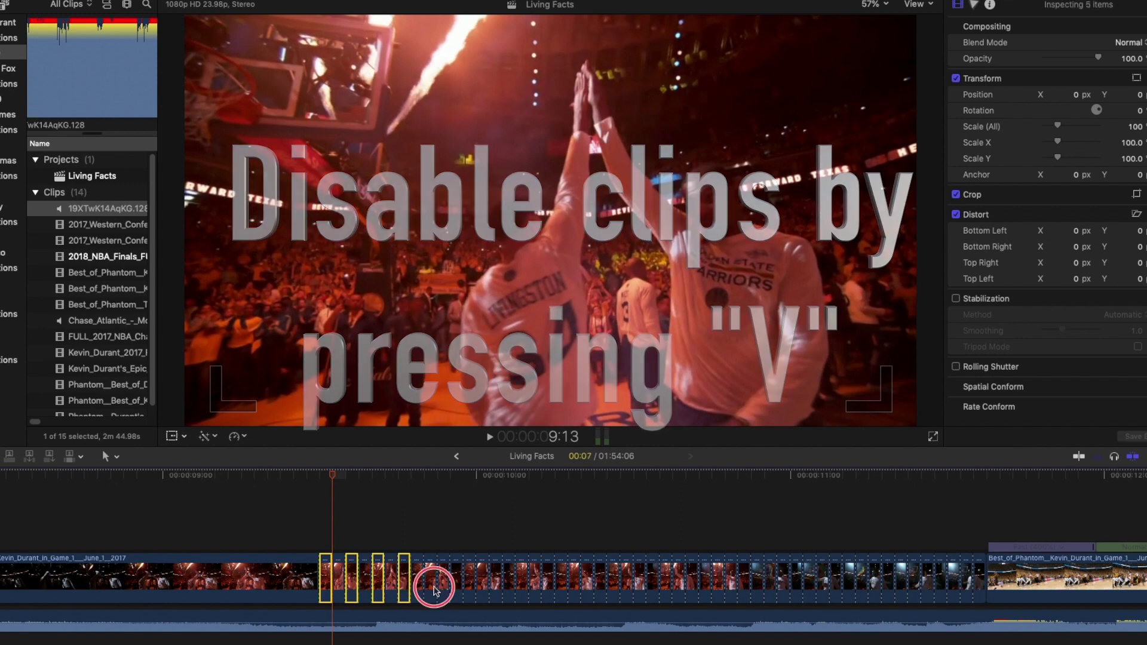
left_click(456, 589, "super")
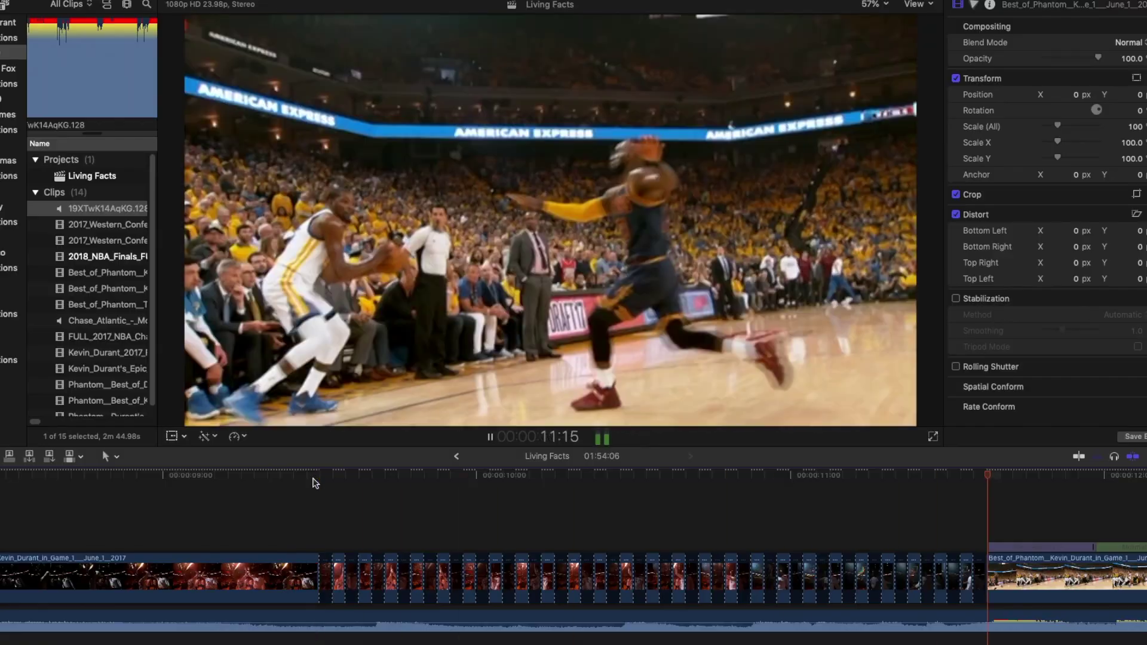
- Play through the strobe section into the gameplay clip and split that clip at about 16:12
key("space")
left_click(1146, 456)
left_click_drag(1144, 485, 1124, 486)
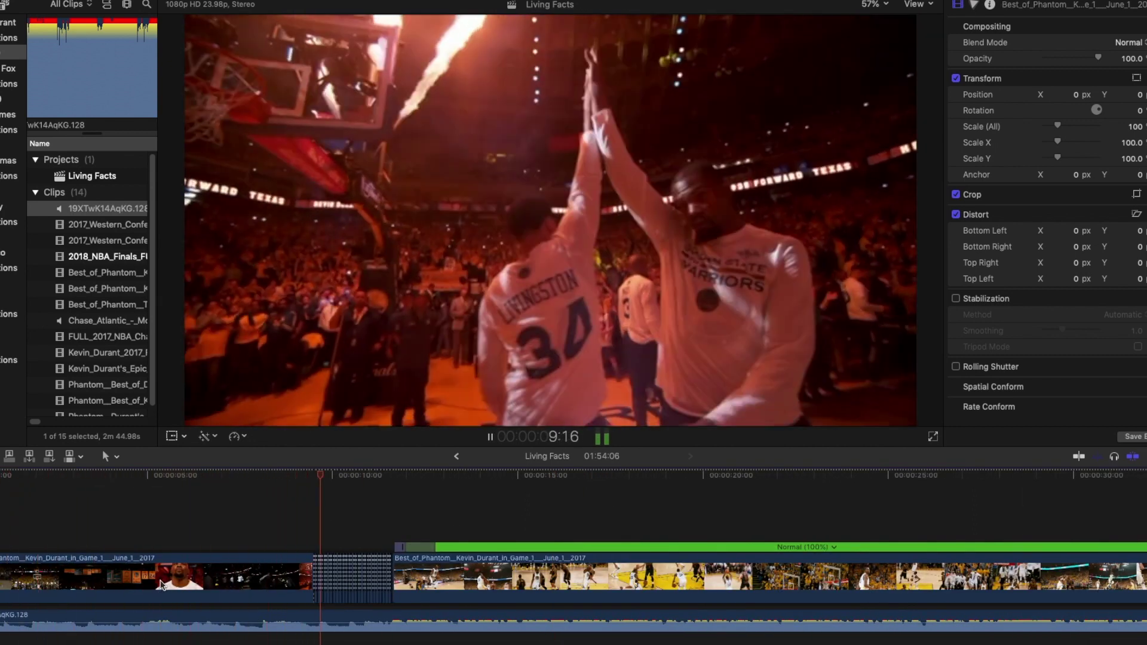
left_click(466, 587)
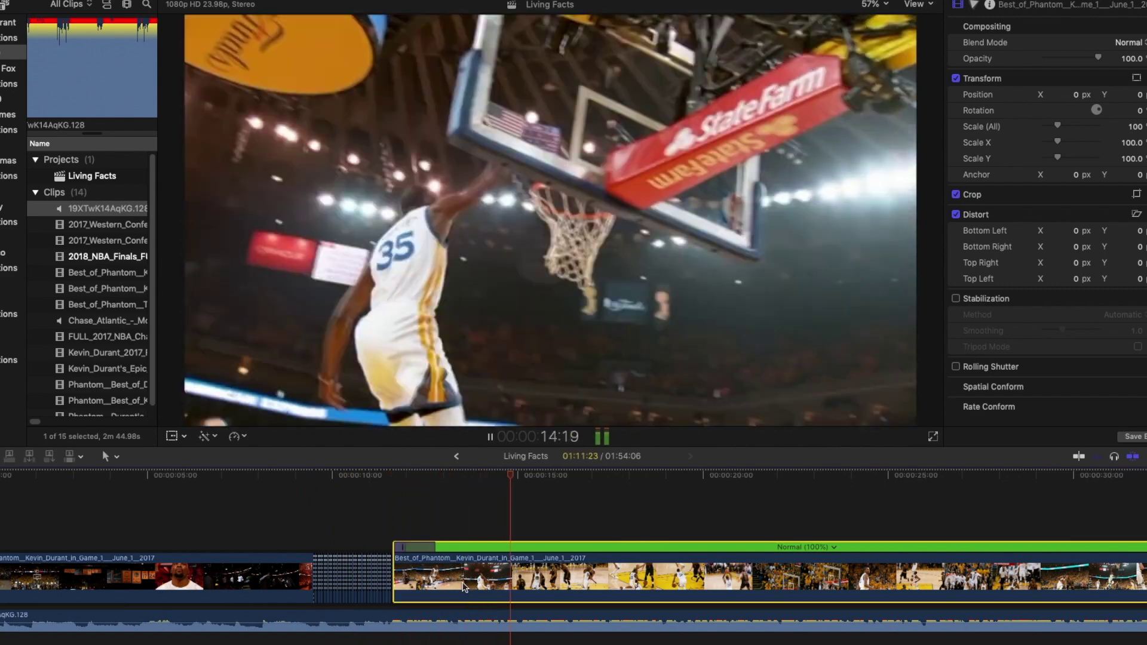
key("super+b")
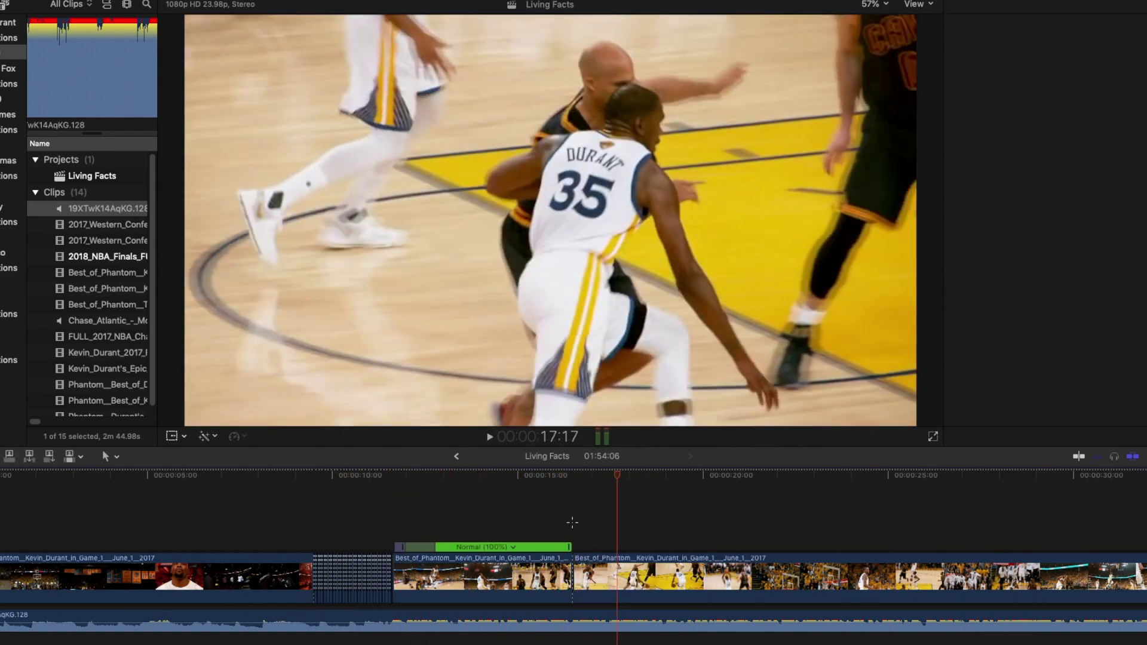
- Move the playhead frame by frame to 16:15 in the new gameplay clip and blade its speed there
key("Right")
key("Right")
key("Right")
key("Right")
key("Right")
key("Left")
key("Left")
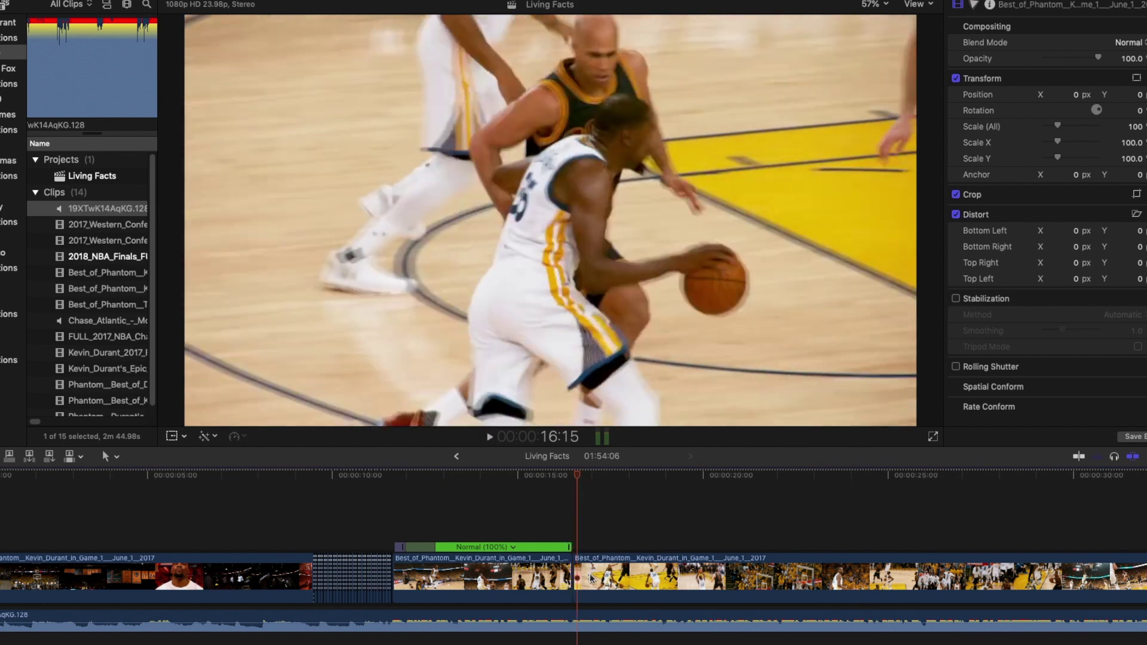
left_click(591, 575)
key("shift+b")
- Blade the clip's speed at 18:01 and select the section between 16:15 and that point
left_click(1146, 456)
left_click_drag(1122, 486, 1140, 489)
key("space")
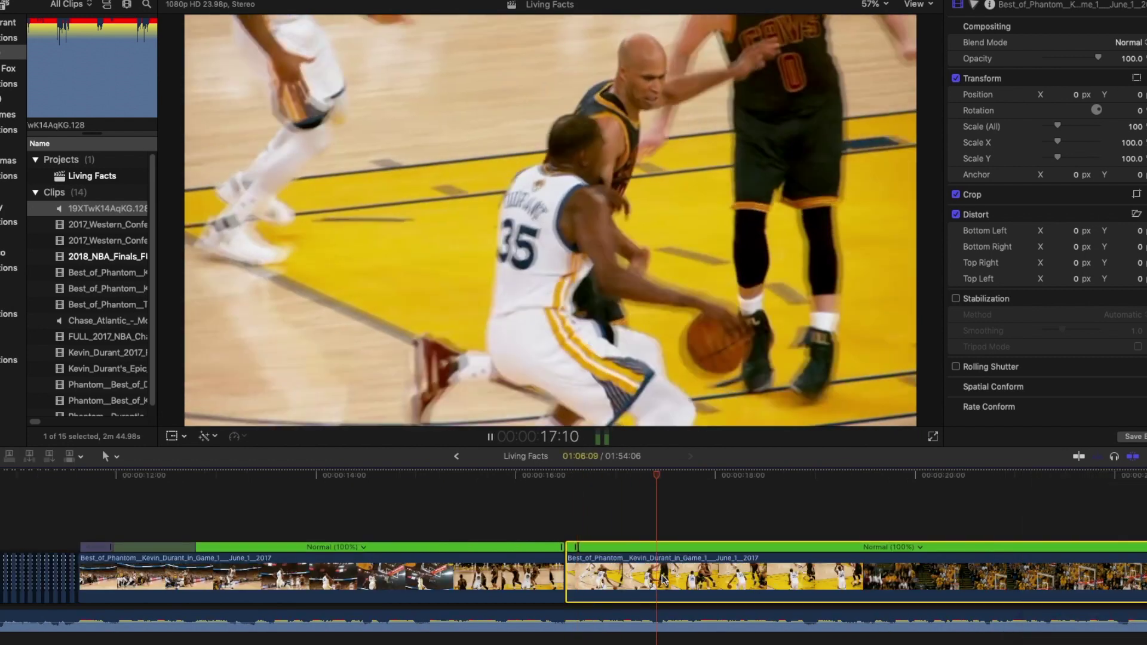
left_click(641, 569)
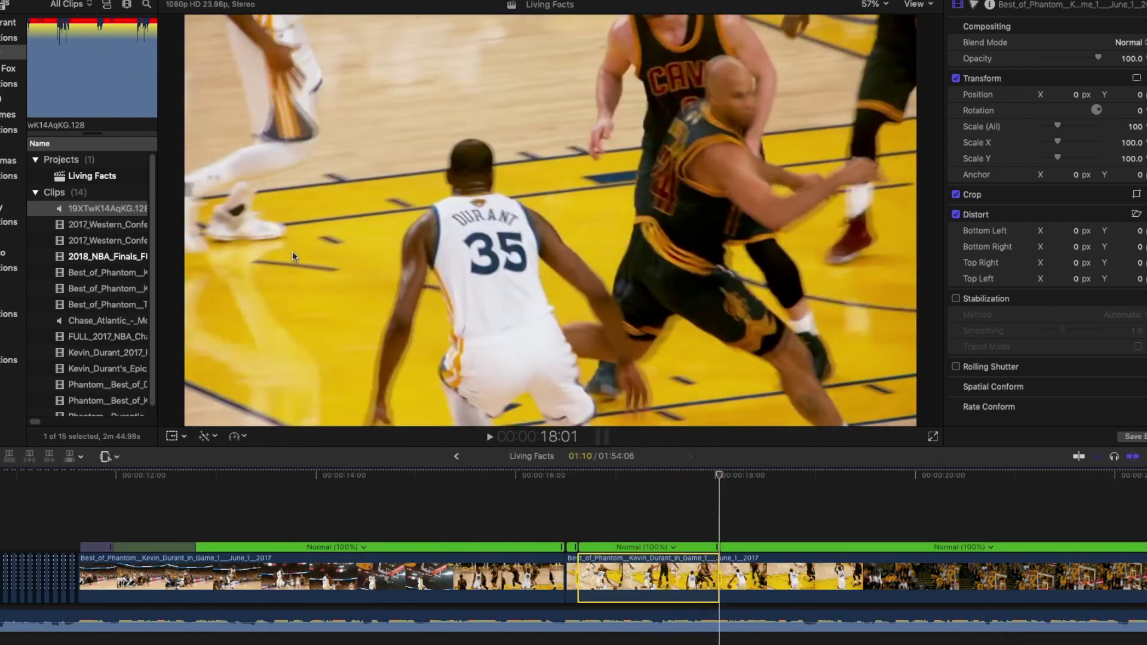
- Try speeding the selected section up to 4x and 8x, play it back, and undo the changes
left_click(237, 436)
mouse_move(327, 462)
left_click(385, 472)
left_click(237, 437)
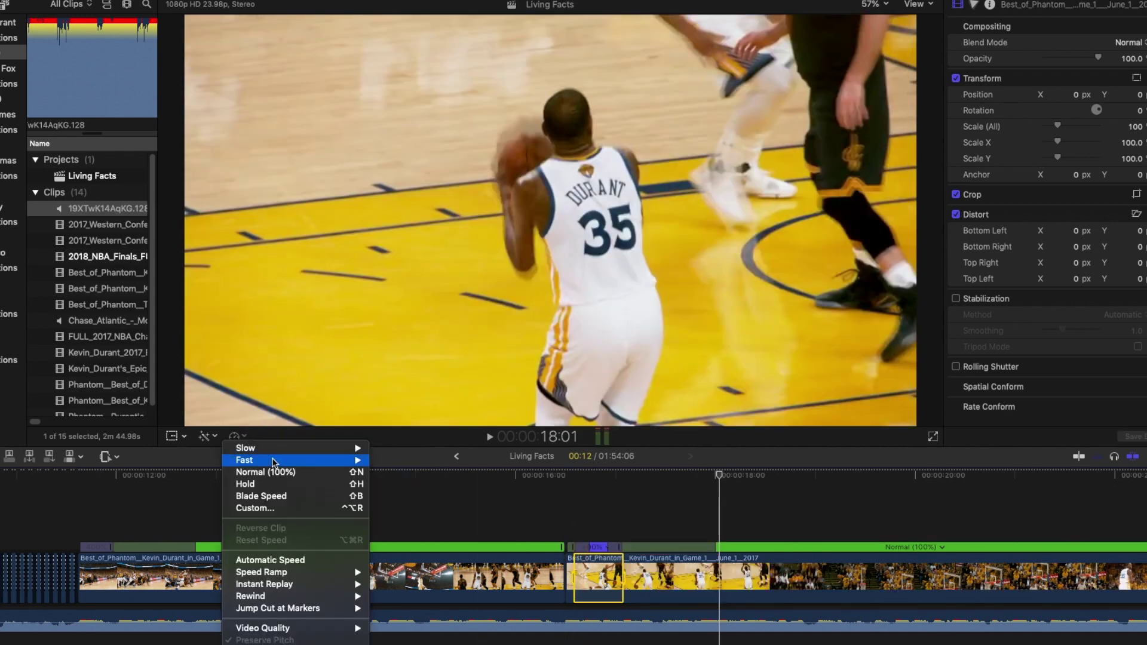
mouse_move(272, 461)
left_click(397, 488)
key("a")
key("space")
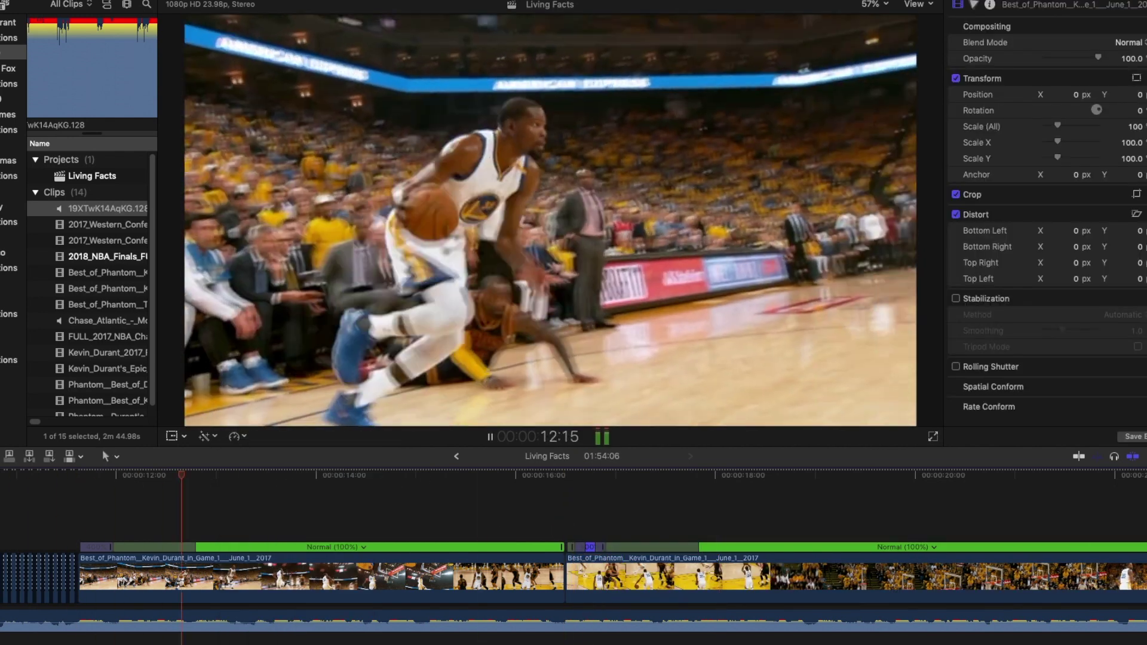
key("super+z")
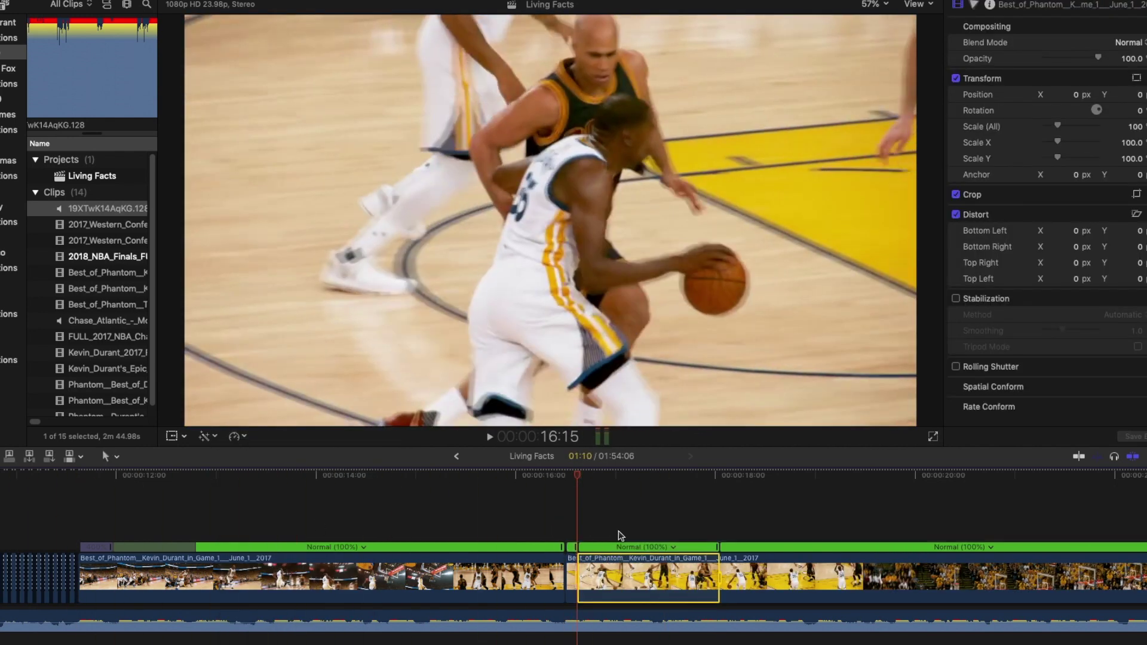
key("super+z")
- Blade the clip's speed at 17:11 and speed the section from 16:15 to that point up to 4x
key("space")
key("space")
key("shift+b")
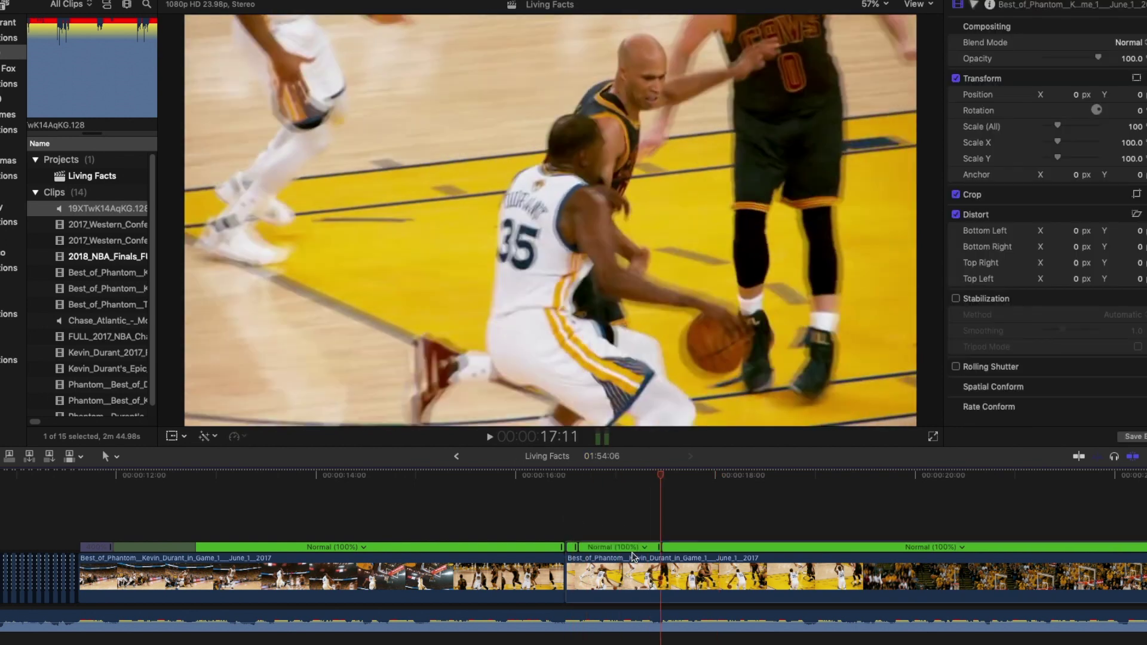
double_click(599, 573)
left_click(239, 437)
mouse_move(348, 458)
left_click(385, 472)
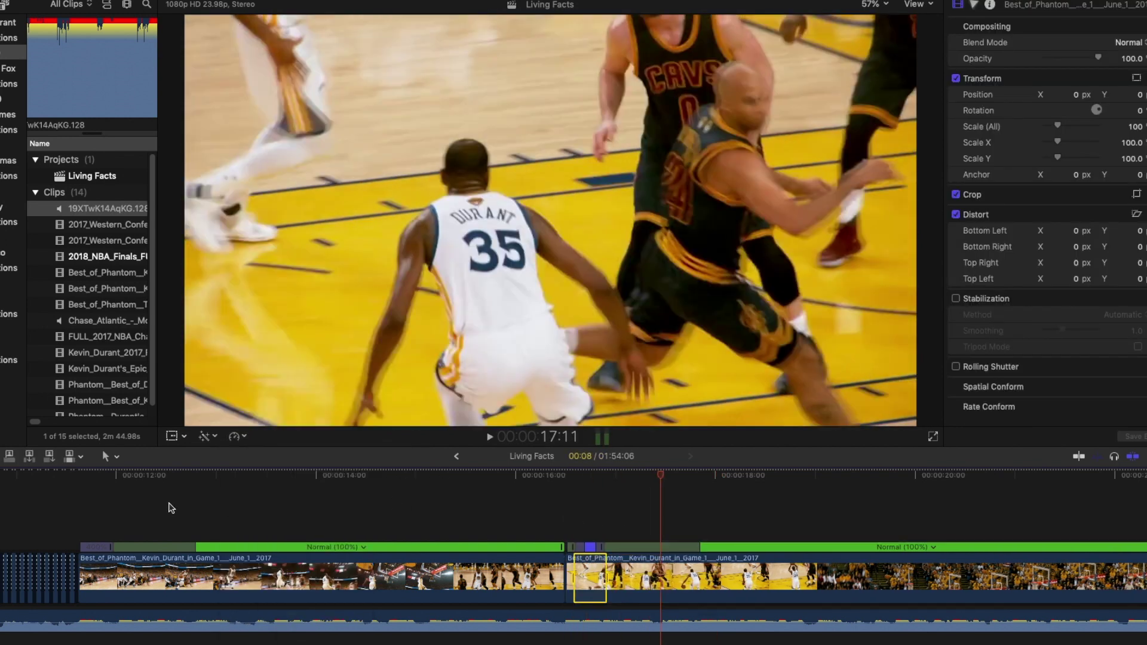
- Undo the 4x speed, apply a faster preset to the same section, and play it back
left_click(502, 512)
key("space")
key("space")
key("super+z")
left_click(241, 437)
left_click(385, 472)
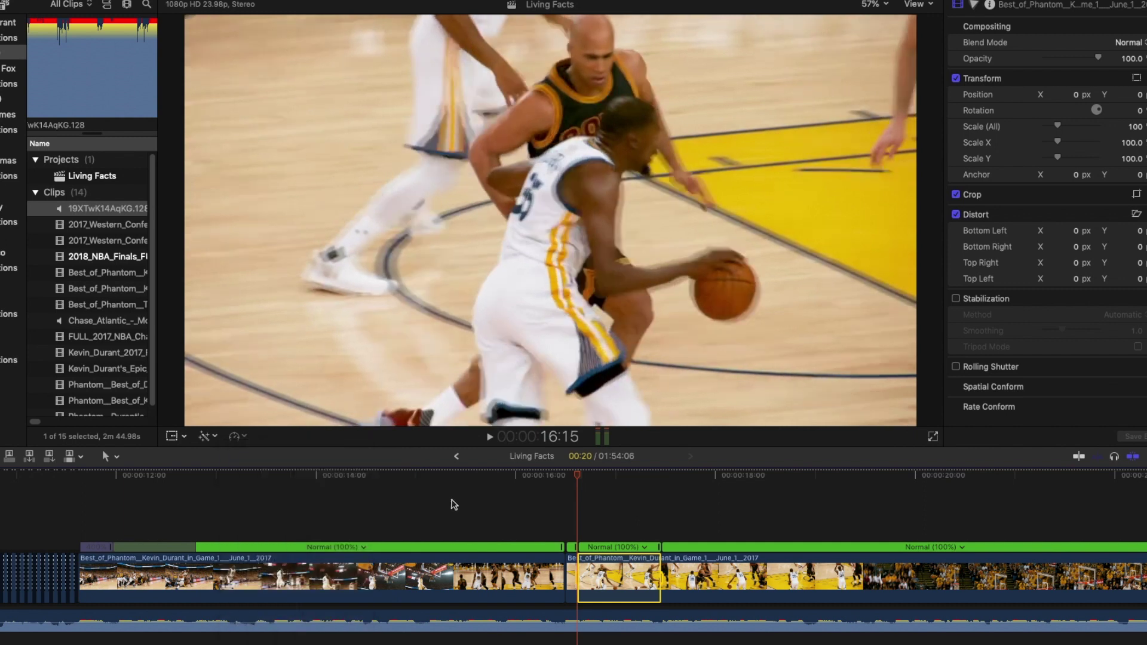
left_click(412, 512)
key("space")
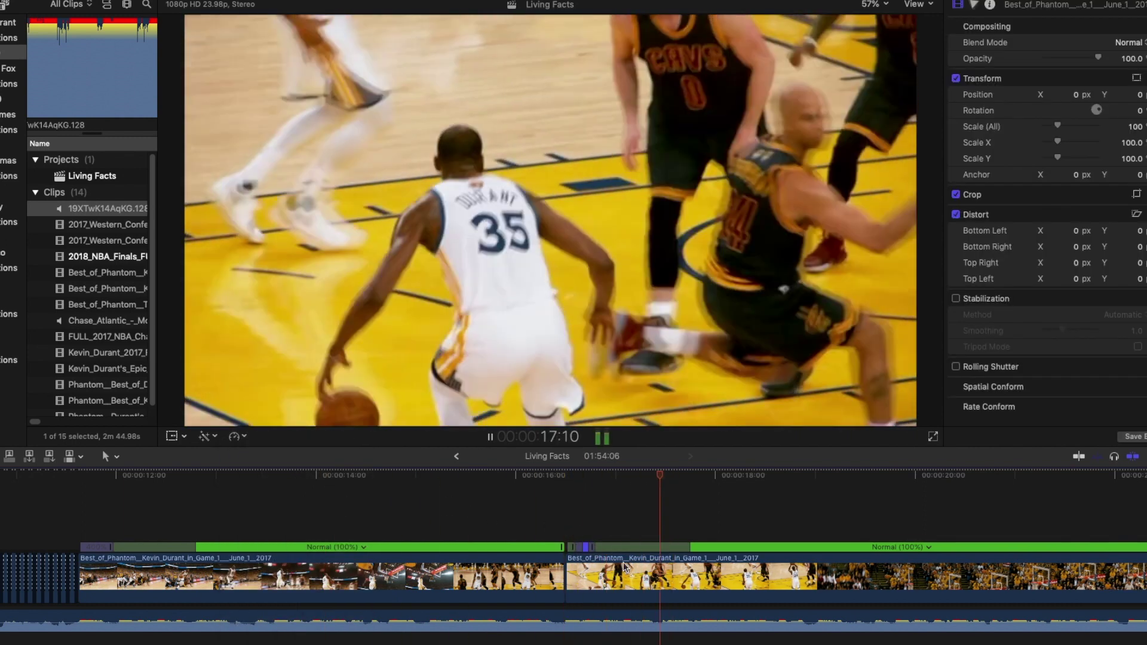
key("space")
- Try a hold frame and a speed blade at about 17:14, and undo each of them
key("shift+h")
key("super+z")
key("shift+b")
key("space")
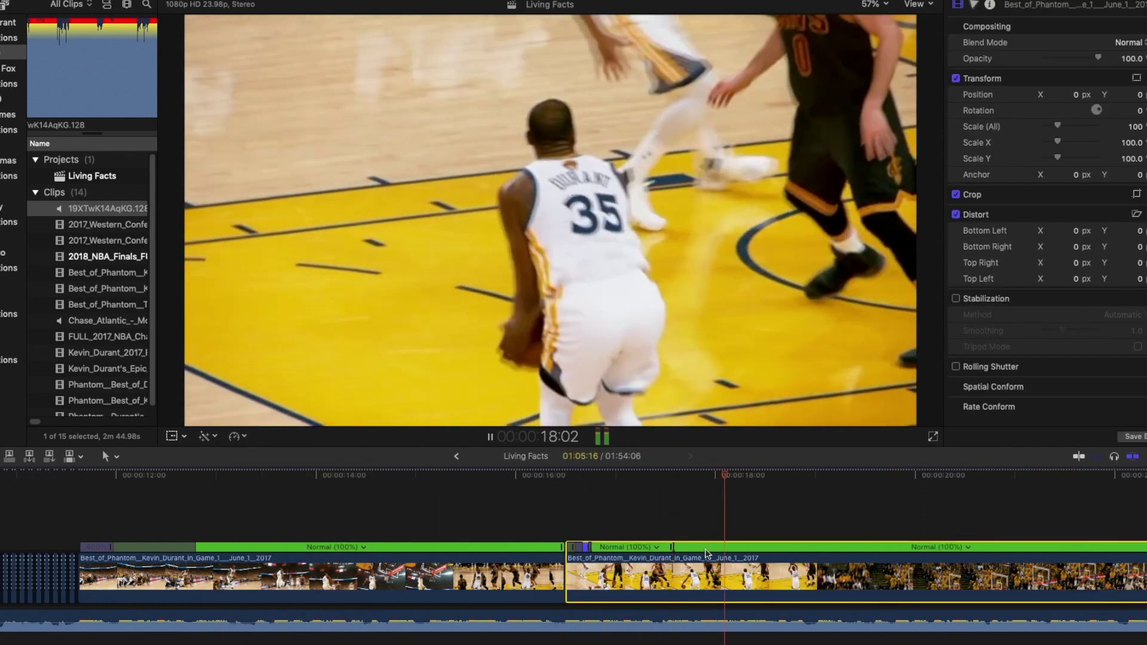
key("space")
key("super+z")
- Review the dribble move after the fast section and blade the clip's speed at about 17:17
key("space")
left_click(698, 536)
key("space")
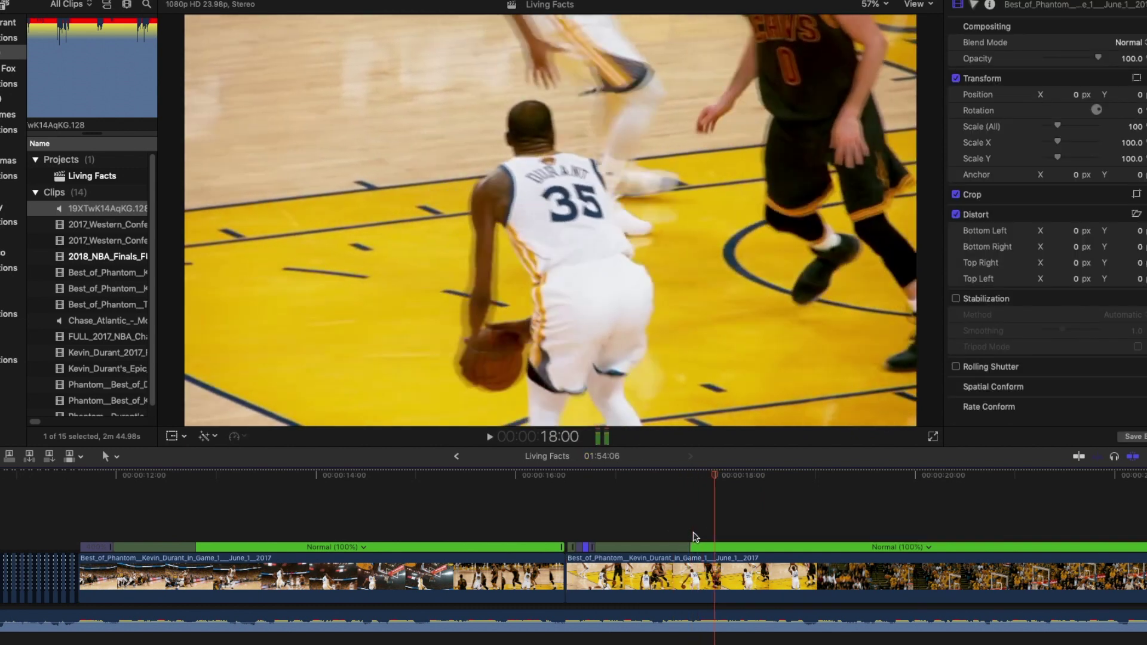
left_click(699, 534)
left_click(688, 534)
key("shift+b")
- Blade the clip's speed at 18:19 and speed the section from about 17:17 to that point up to 8x
key("space")
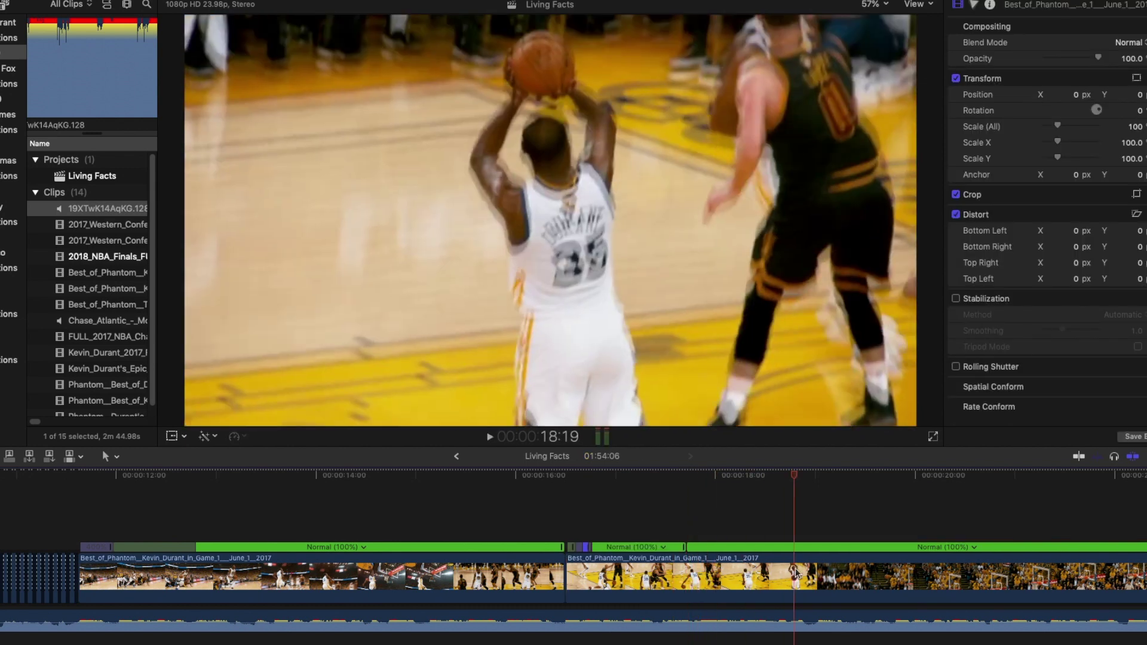
key("shift+b")
left_click(765, 548)
mouse_move(794, 572)
left_click(873, 584)
left_click(236, 437)
mouse_move(298, 463)
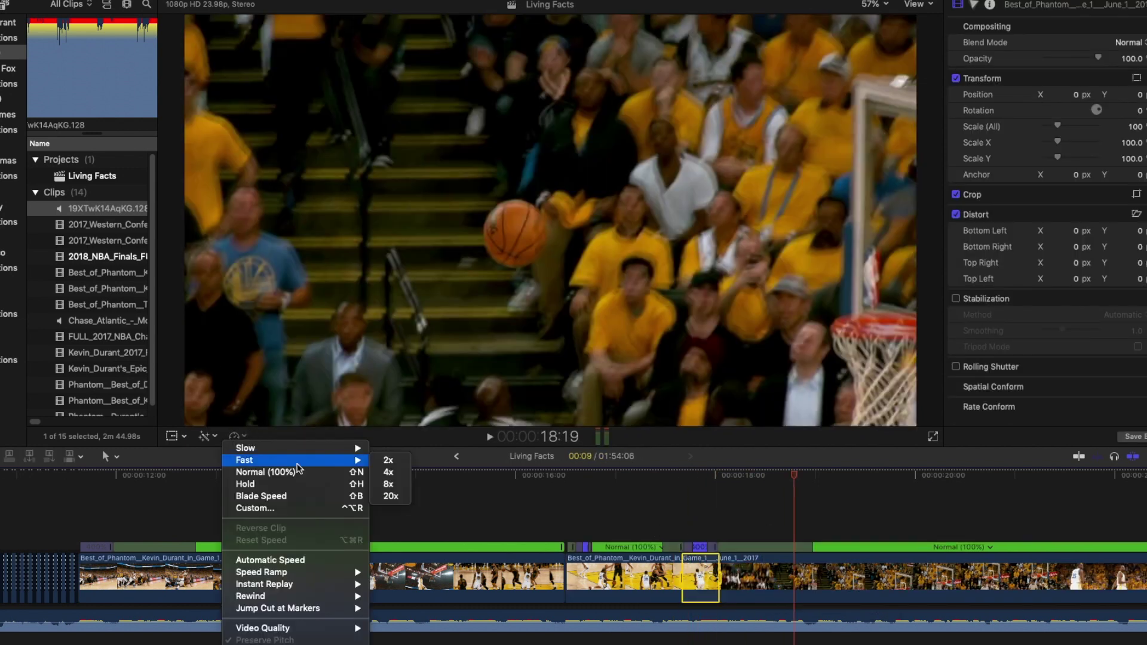
left_click(388, 472)
left_click(236, 437)
mouse_move(356, 464)
left_click(389, 485)
- Play the edit through the sped-up sections and blade the last gameplay clip's speed at 18:22 and 20:08
left_click(1146, 457)
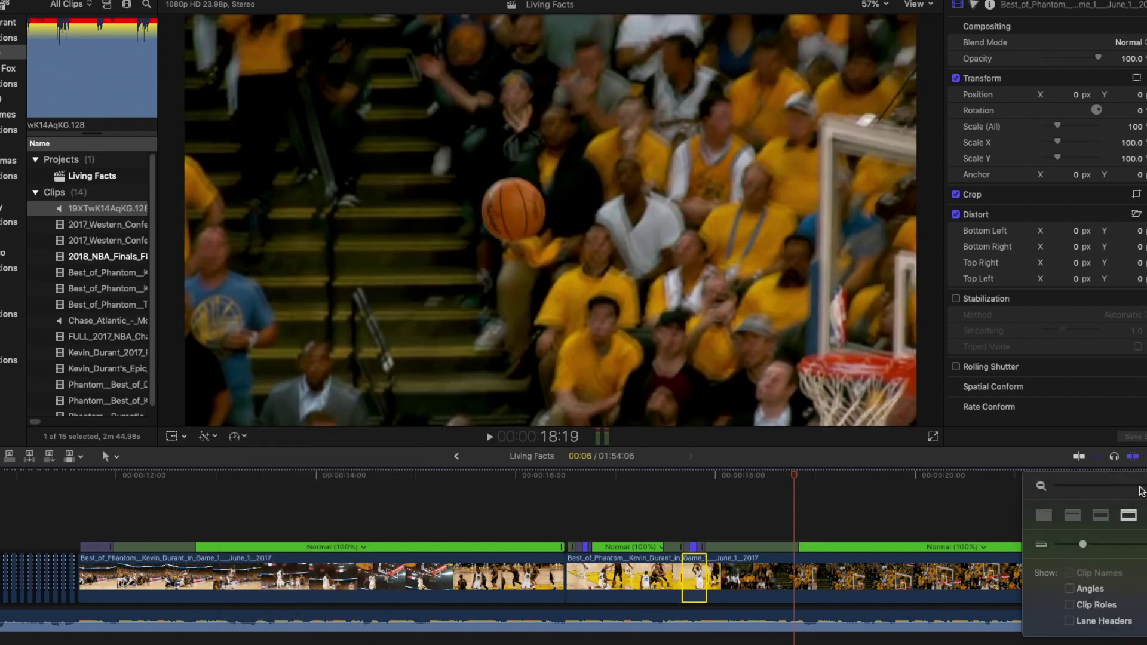
left_click_drag(1140, 487, 1112, 487)
key("Home")
key("space")
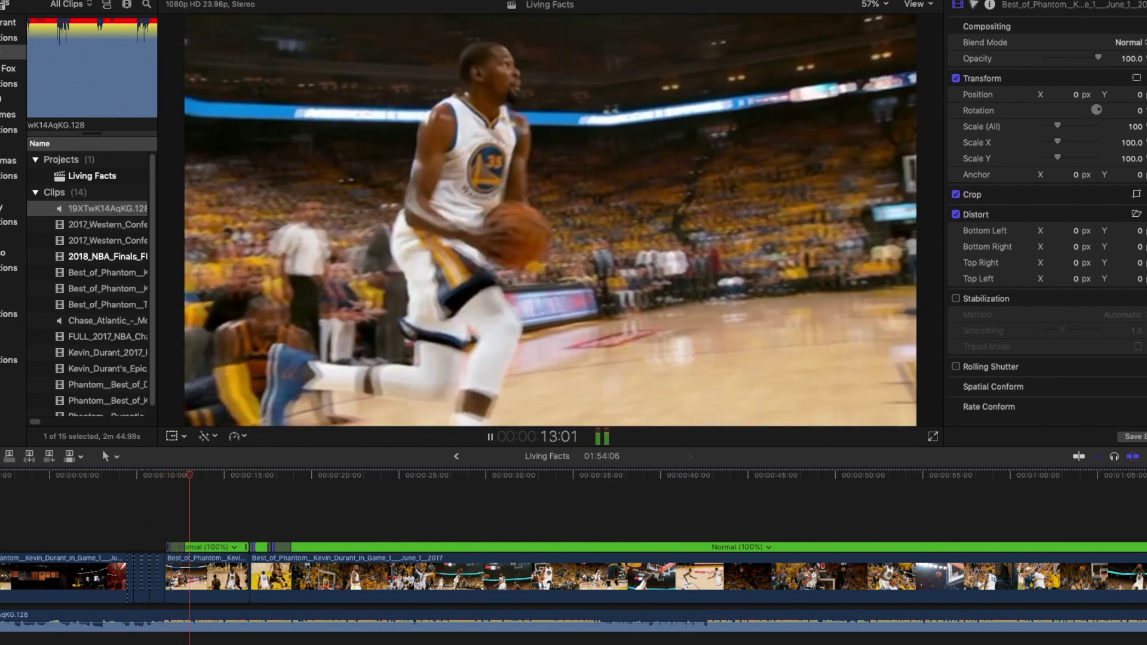
left_click(300, 577)
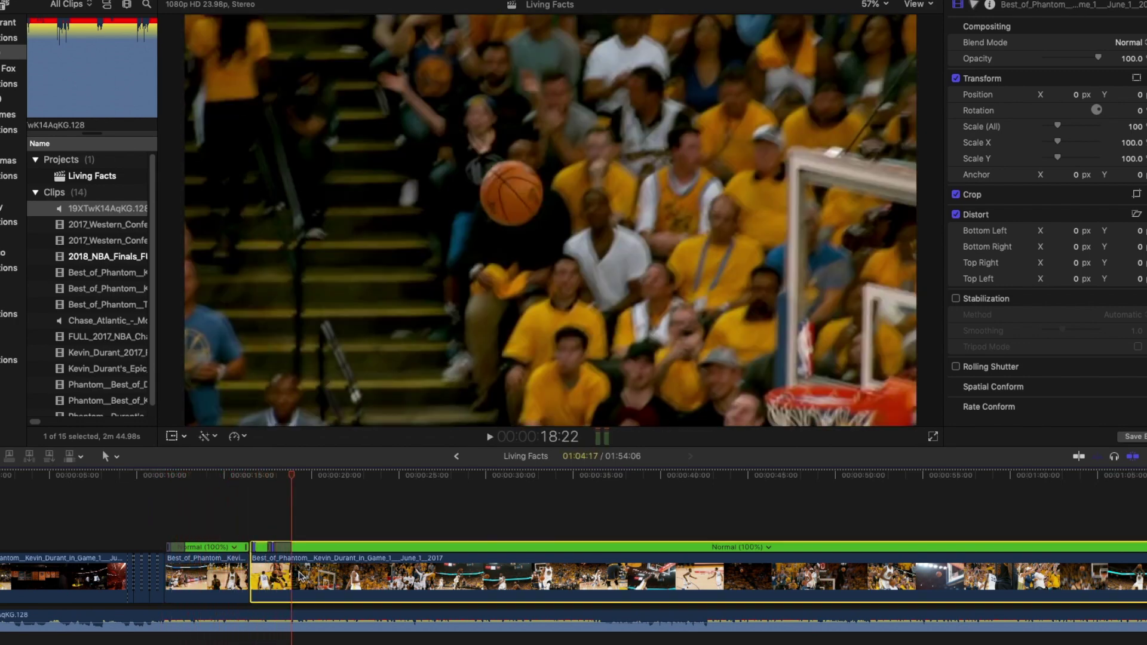
key("shift+b")
key("space")
key("space")
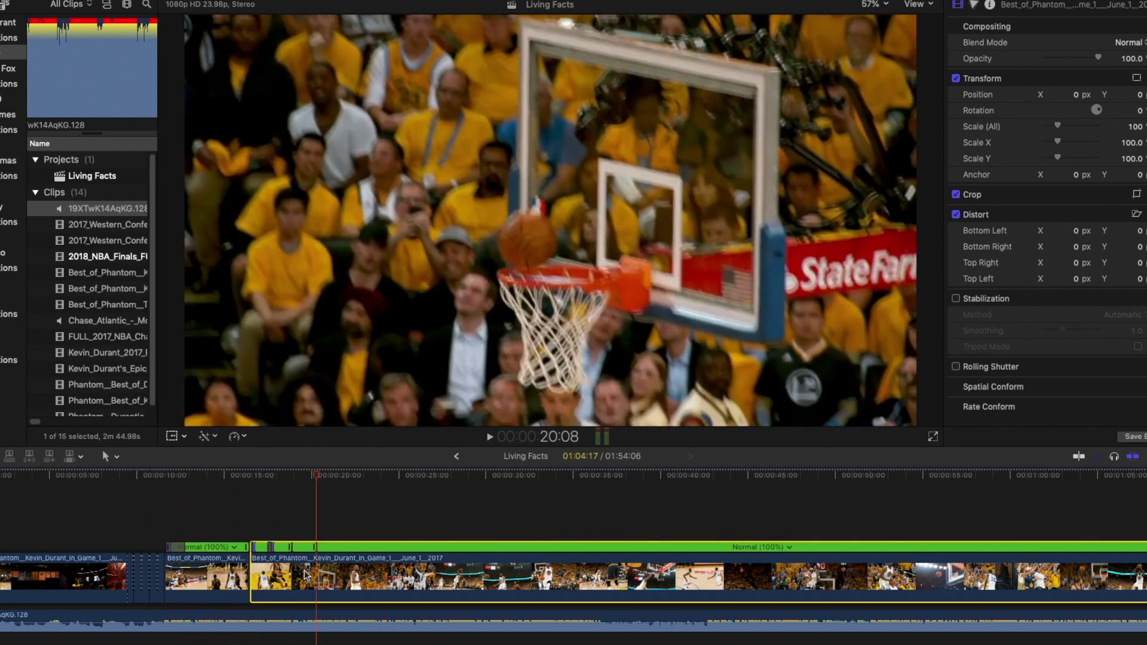
key("shift+b")
- Select the range between 18:22 and 20:08, speed it up to 8x, and play the result
key("r")
left_click_drag(303, 574, 304, 574)
left_click(234, 436)
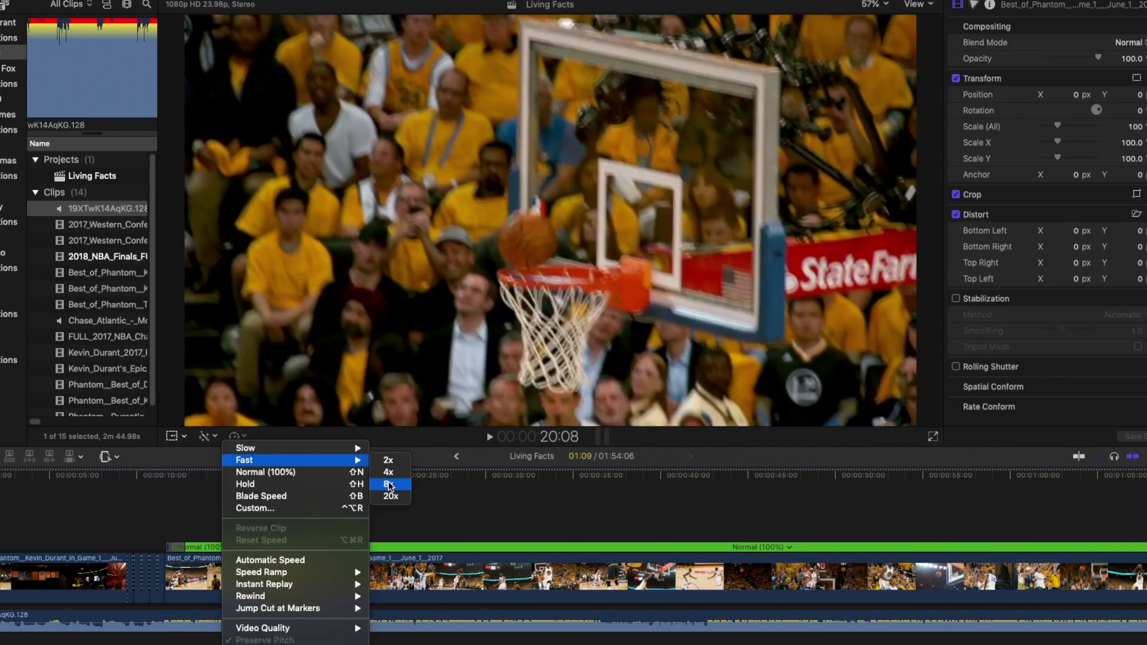
key("Escape")
key("space")
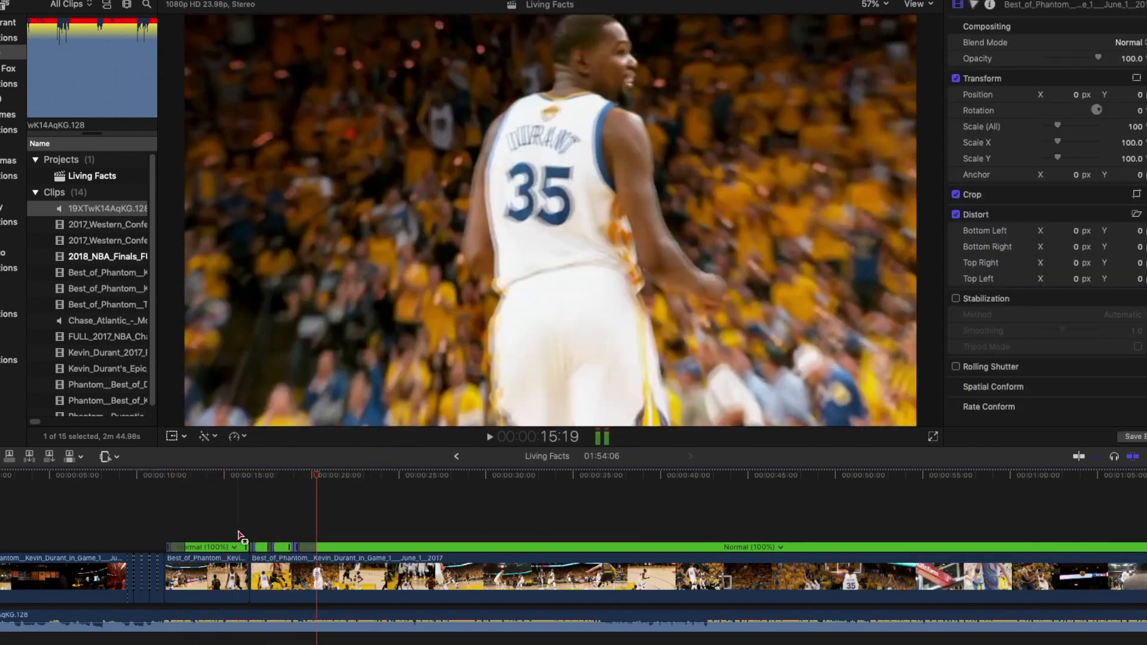
- Undo the last speed change, apply another fast preset to the selected range, and play the edit from about 11:15
key("space")
key("super+z")
left_click(235, 436)
mouse_move(365, 462)
left_click(388, 484)
left_click(170, 505)
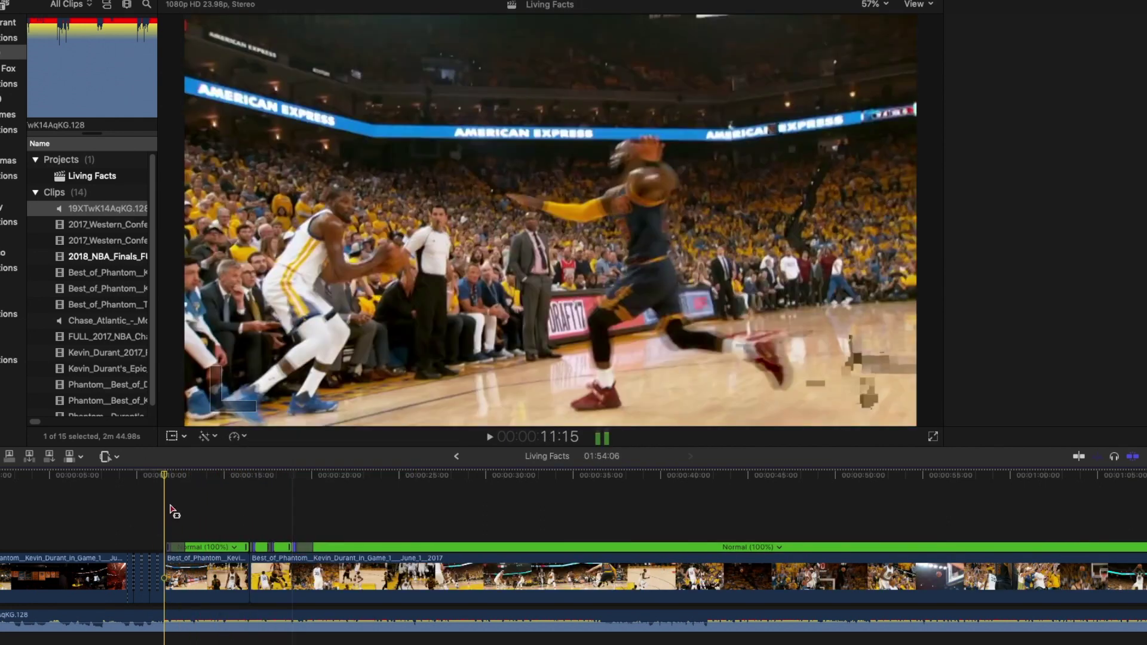
key("space")
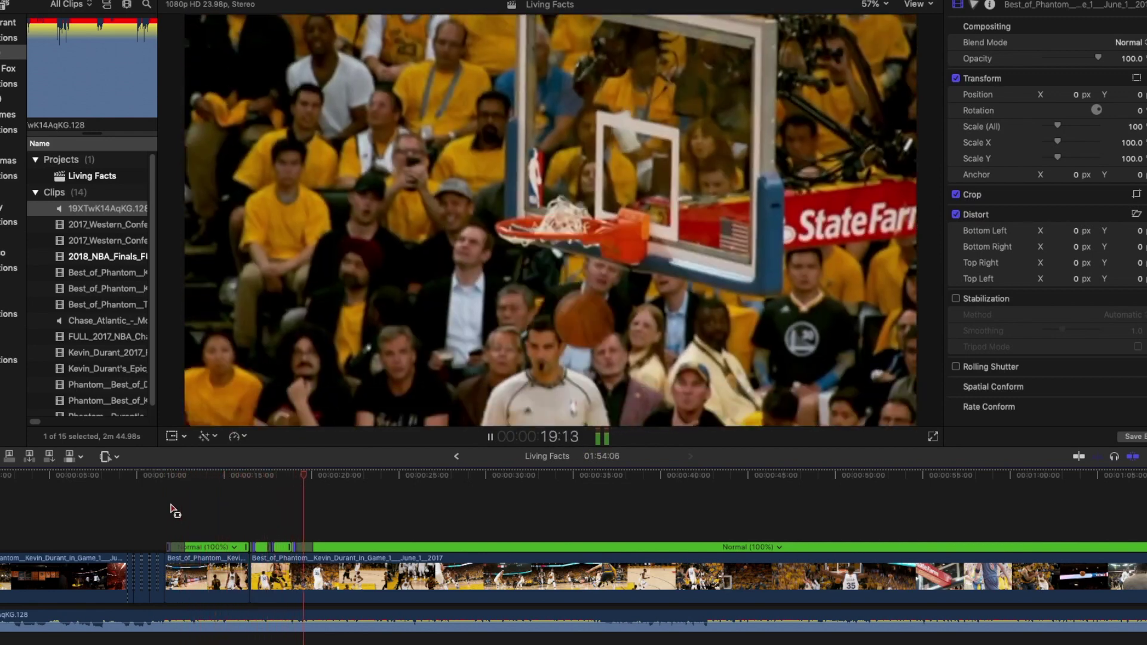
- Cut the last gameplay clip at about 19:13, just after the ball drops through the hoop, and resume playback
key("space")
key("a")
left_click(278, 514)
key("space")
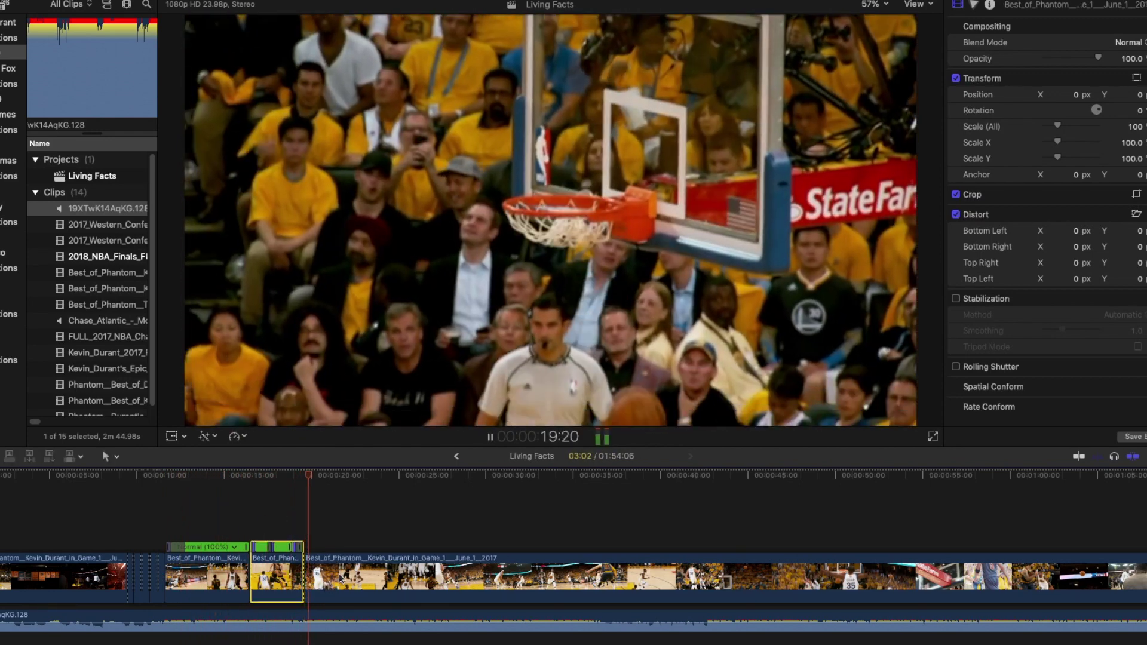
- Isolate the high-five moment by cutting the Game 3 slow-motion clip at about 1:04:09 and 1:06:13
left_click(409, 499)
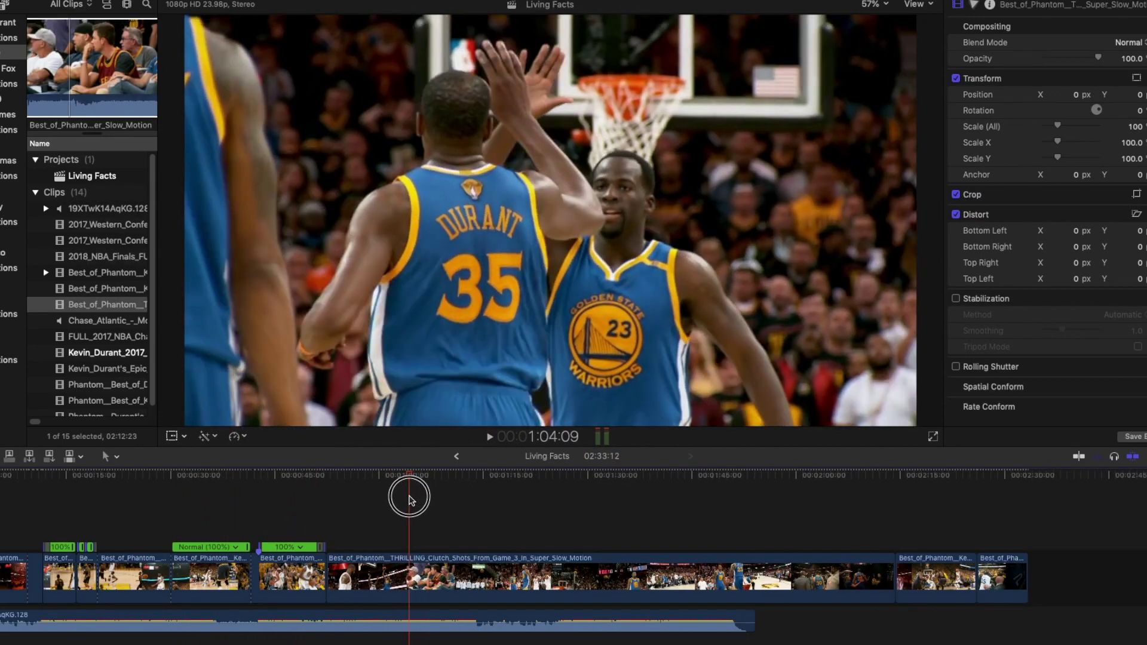
left_click(412, 577)
key("super+b")
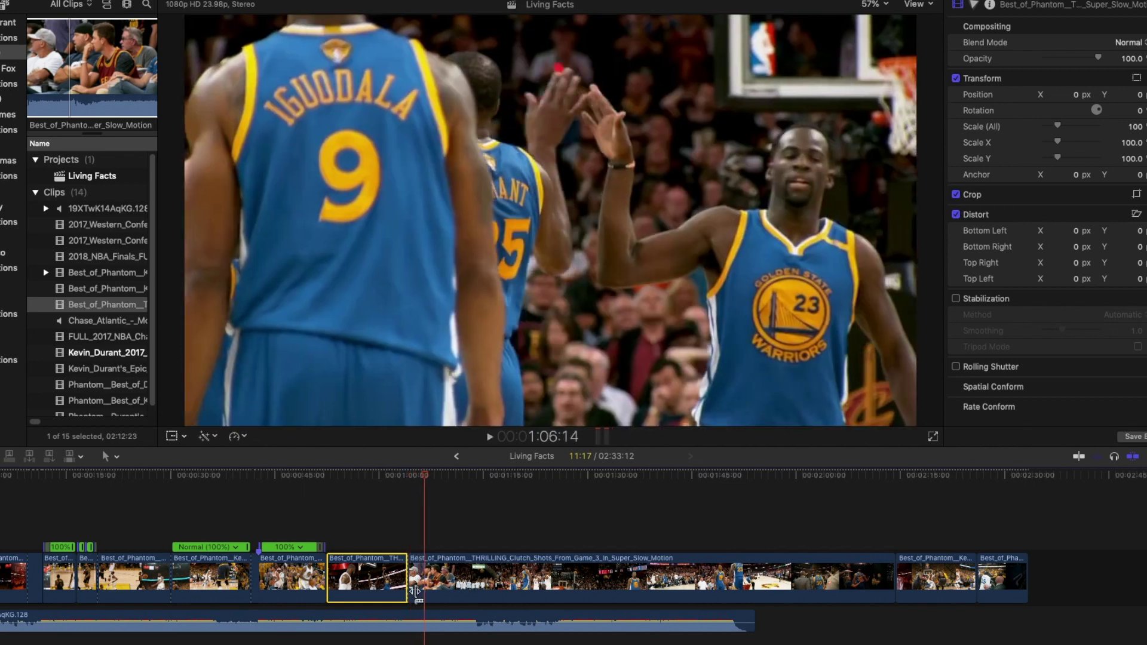
left_click(421, 588)
key("super+b")
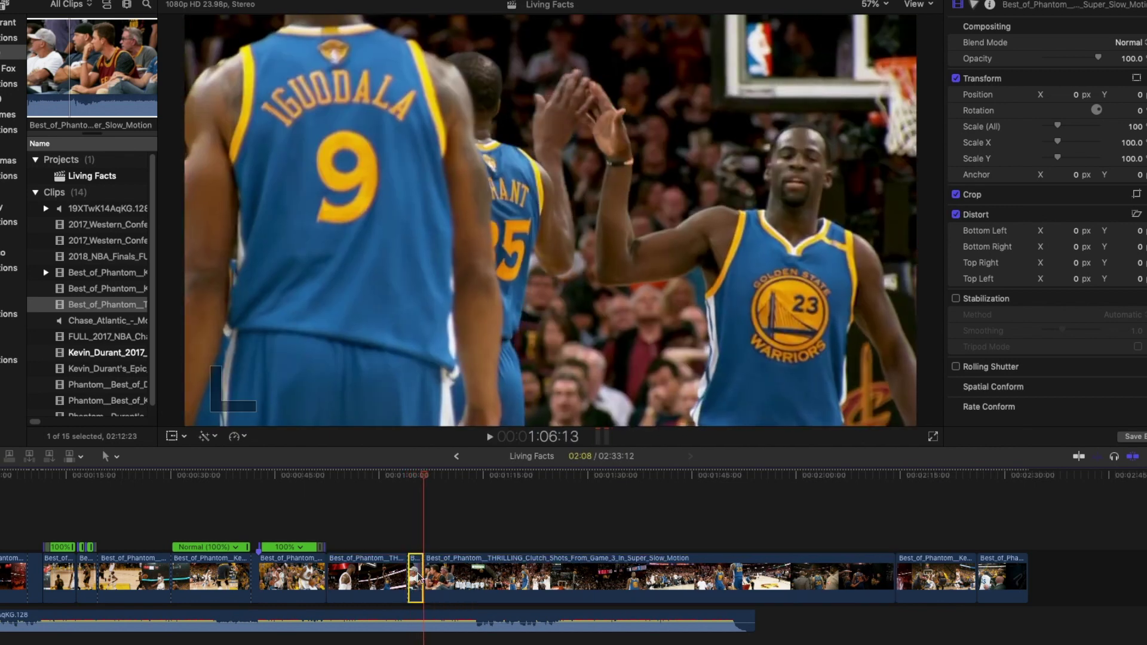
- Move the short high-five piece ahead of the opening part of the Game 3 clip and play from there
left_click_drag(417, 580, 332, 581)
left_click(328, 502)
key("space")
- Cut the remaining Game 3 footage at about 1:09:07, delete the part before the cut, and move the long remainder ahead of the high-five piece
left_click_drag(356, 476, 443, 518)
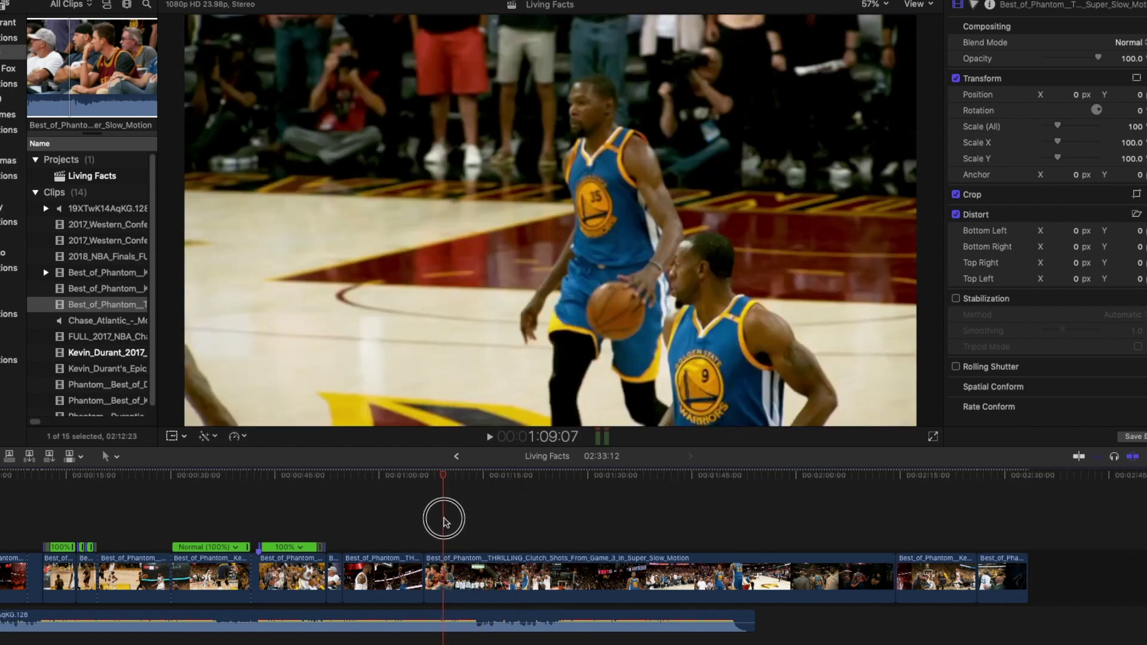
left_click(438, 579)
key("super+b")
key("BackSpace")
left_click(472, 581)
left_click_drag(470, 583, 329, 582)
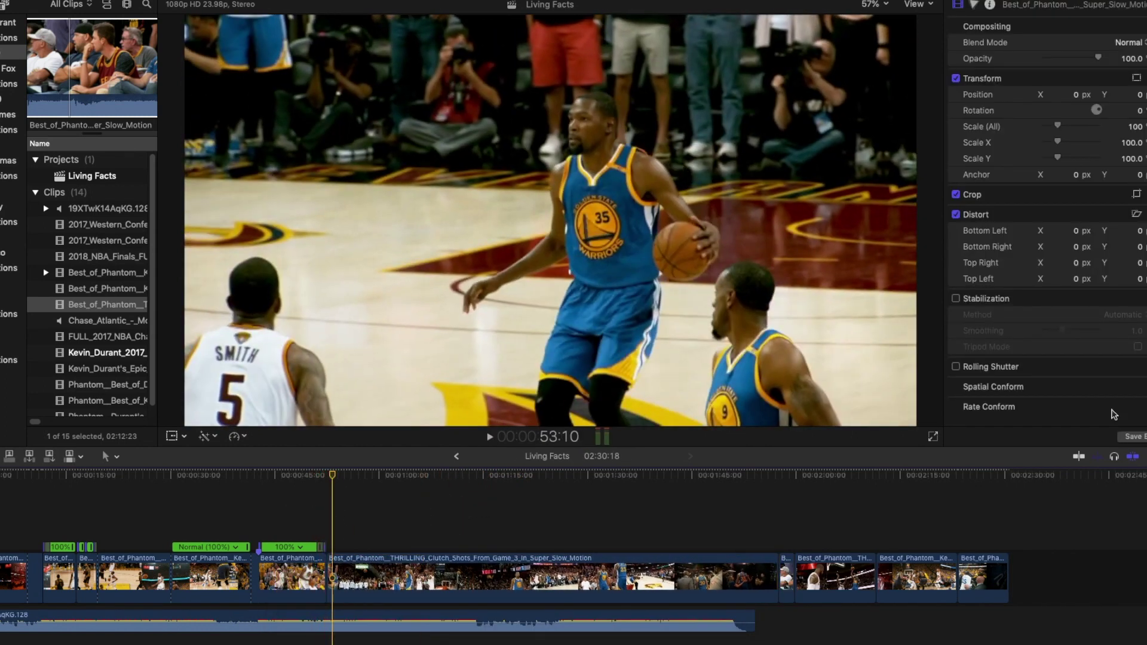
- Blade the speed of the moved Game 3 clip at about 53:00 and select the clip around 53:09
left_click(1145, 456)
left_click_drag(1116, 485, 1136, 486)
left_click_drag(319, 477, 339, 549)
left_click(1145, 456)
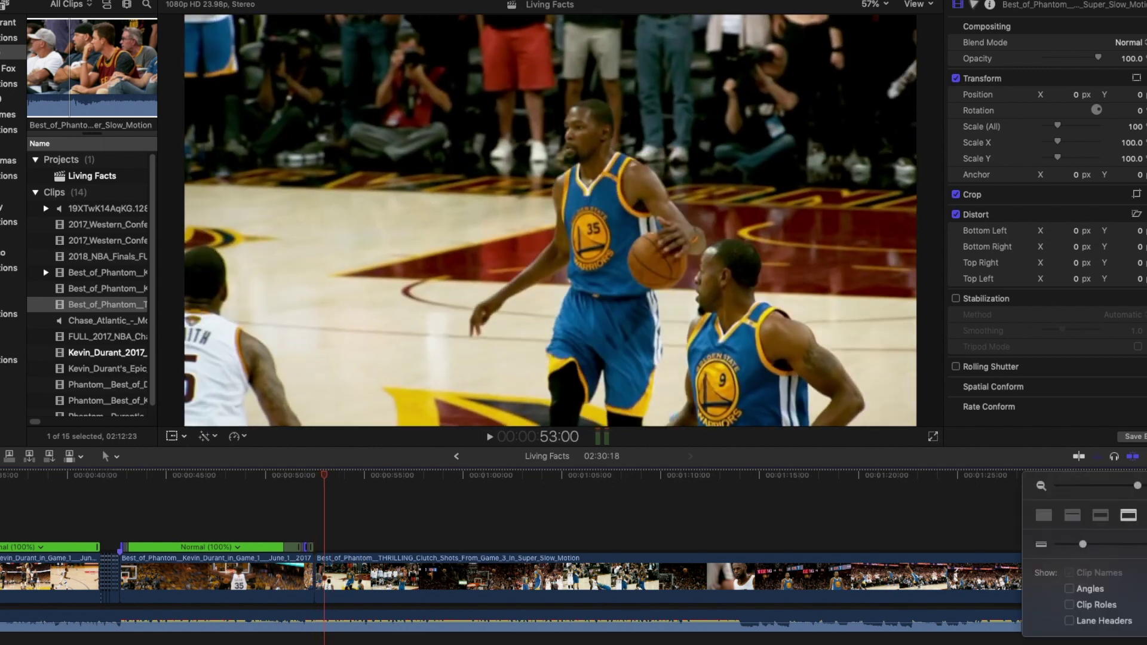
left_click_drag(1116, 485, 1133, 485)
key("space")
left_click(329, 531)
left_click(343, 591)
key("shift+b")
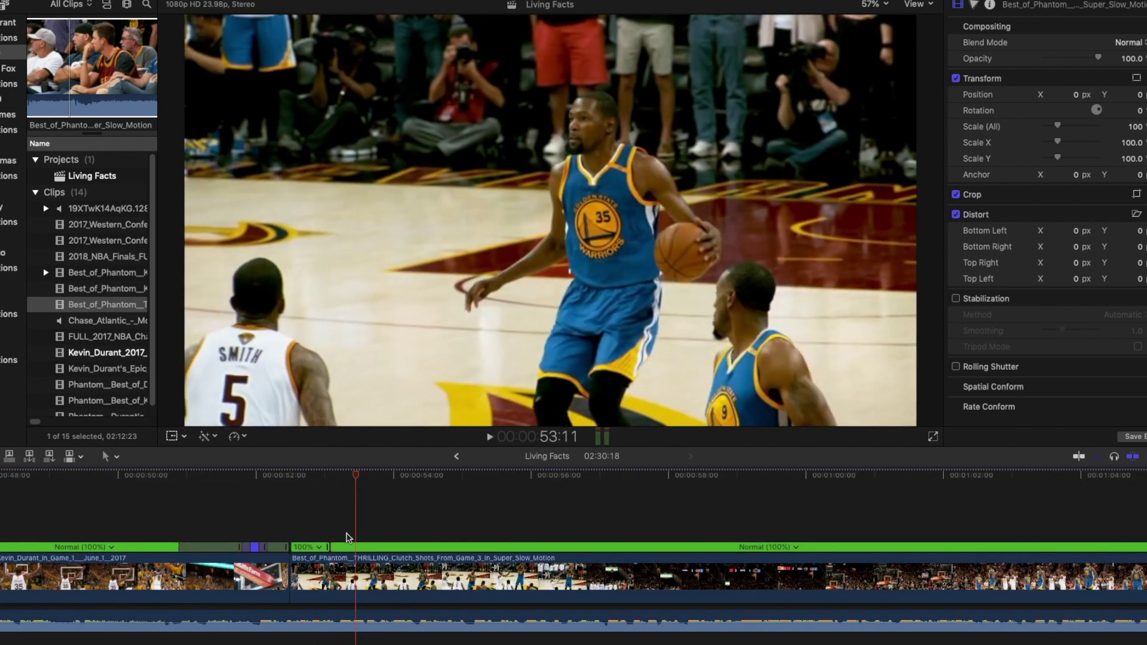
left_click(341, 564)
left_click(363, 573)
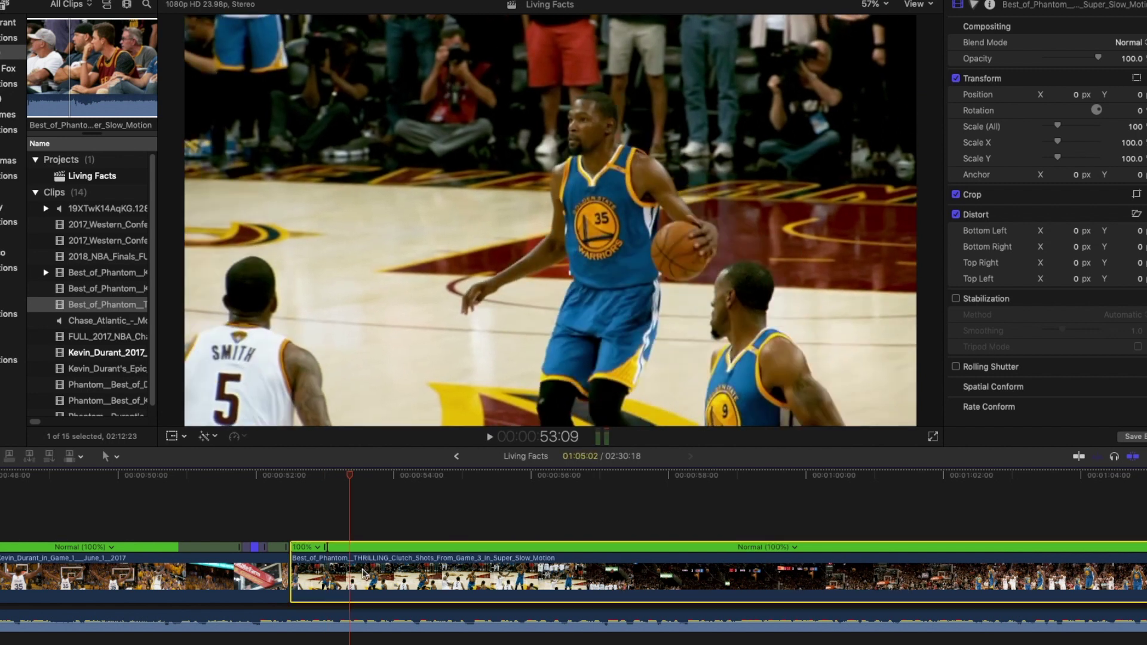